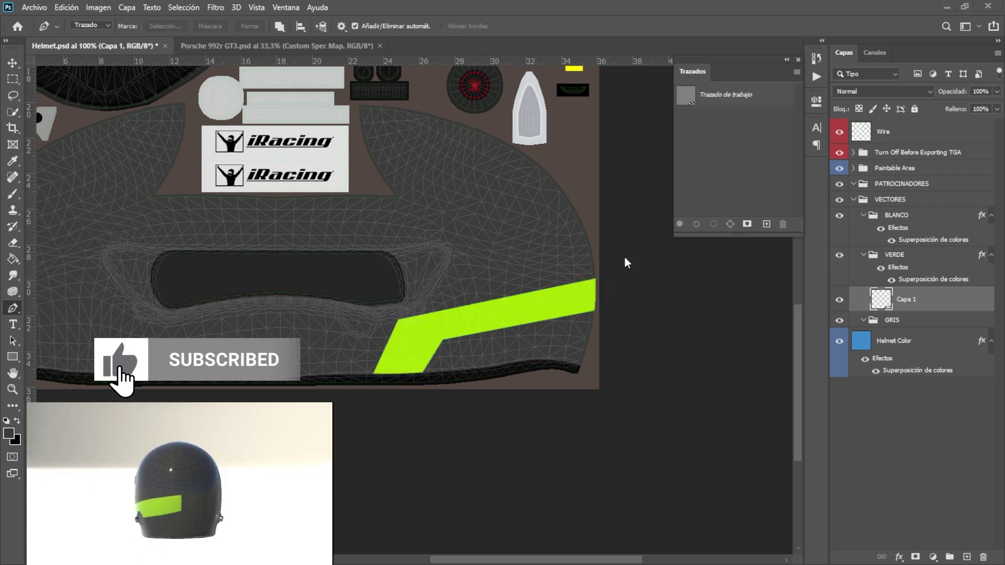
# Extend the lime-green stripe with a curved-top path filled lime green.
pyautogui.hotkey('ctrl', '+')
pyautogui.scroll(-3, 444, 347)
pyautogui.hscroll(5, 443, 347)
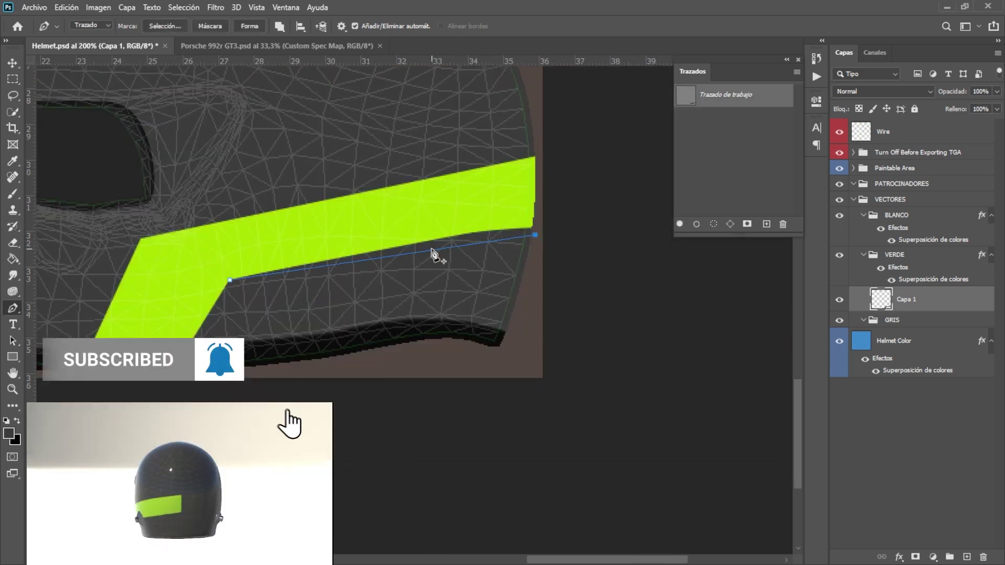
pyautogui.click(140, 239)
pyautogui.click(545, 174)
pyautogui.moveTo(375, 201); pyautogui.dragTo(373, 193)
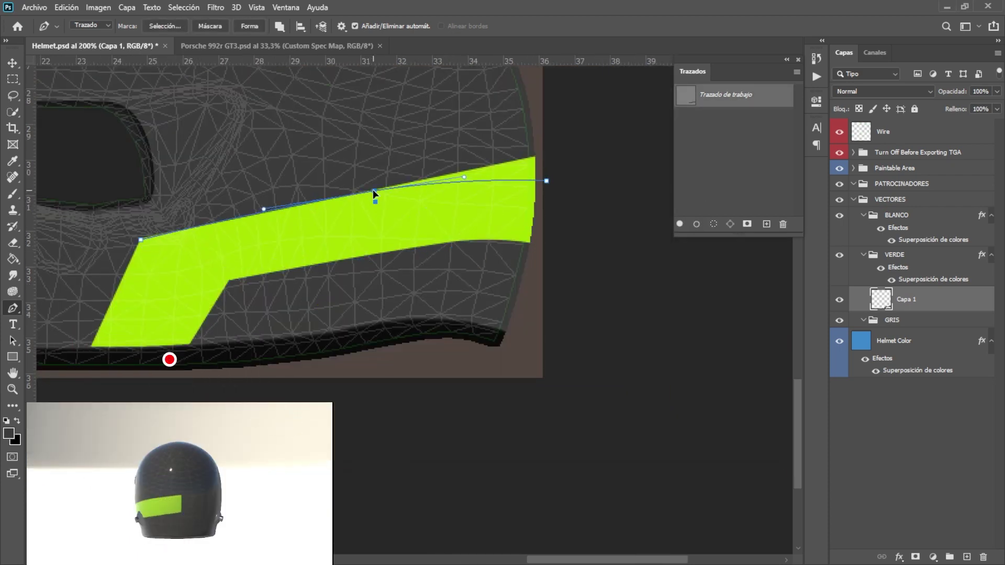
pyautogui.hotkey('ctrl', 'Return')
pyautogui.hotkey('alt', 'BackSpace')
pyautogui.hotkey('ctrl', 'd')
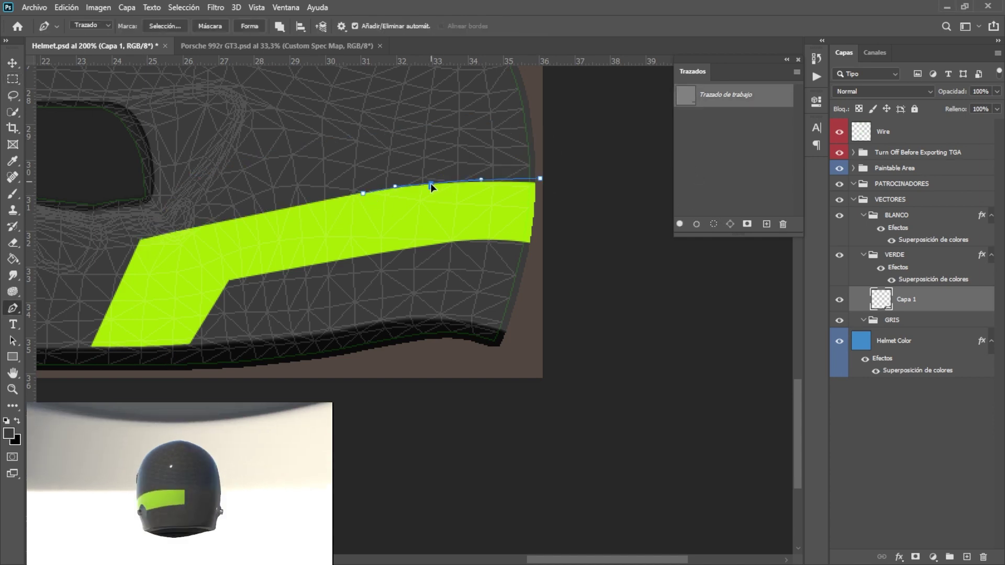
pyautogui.click(713, 226)
# Cut a rectangular notch out of the lime-green stripe.
pyautogui.press('m')
pyautogui.moveTo(239, 239); pyautogui.dragTo(262, 239)
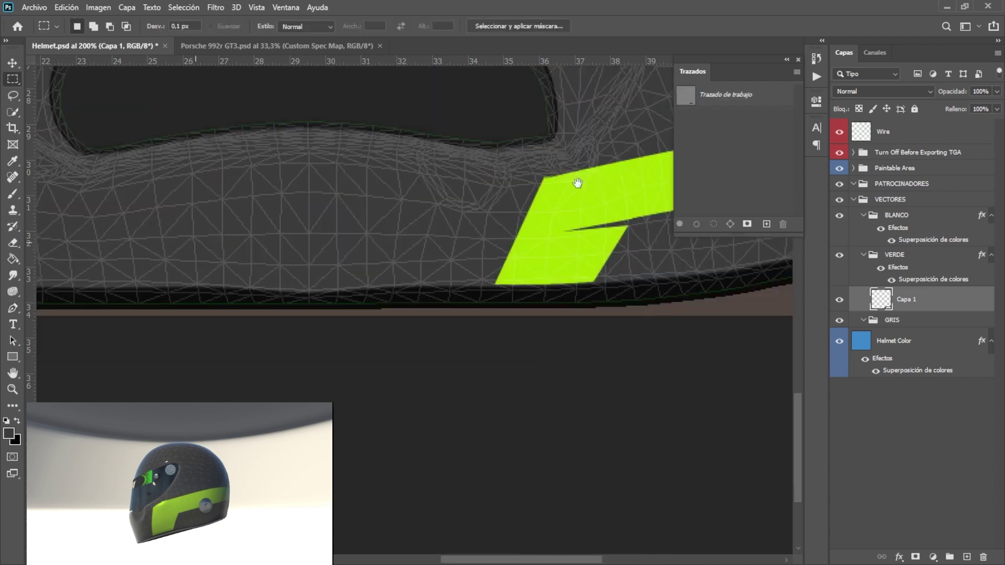
pyautogui.hotkey('ctrl', '-')
pyautogui.hotkey('ctrl', '+')
pyautogui.hotkey('ctrl', '-')
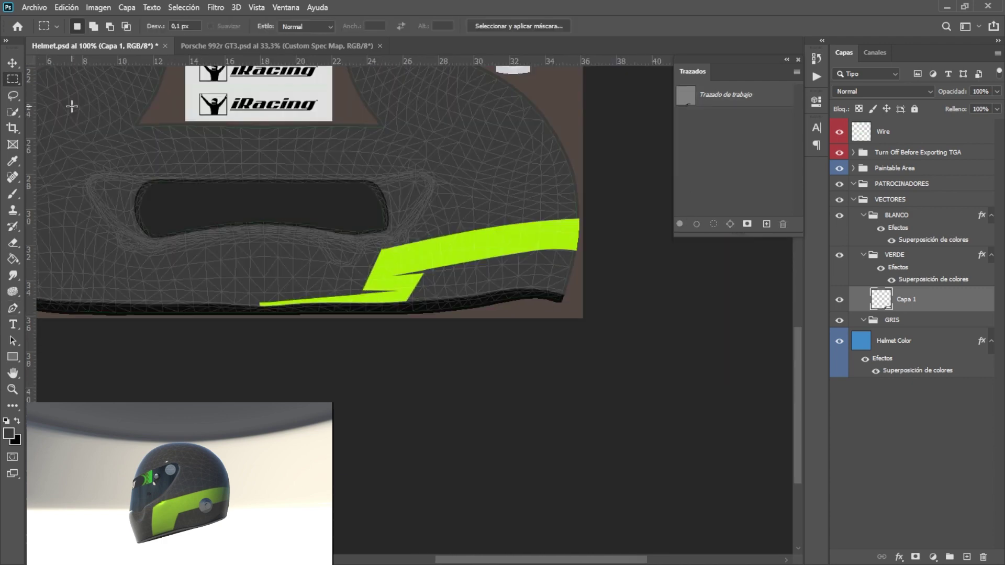
# On a new layer, fill another closed stripe path with lime green.
pyautogui.hotkey('ctrl', 'shift', 'alt', 'n')
pyautogui.hotkey('ctrl', '+')
pyautogui.moveTo(771, 338); pyautogui.dragTo(588, 510)
pyautogui.click(364, 254)
pyautogui.hotkey('ctrl', 'Return')
pyautogui.hotkey('alt', 'BackSpace')
pyautogui.hotkey('ctrl', 'd')
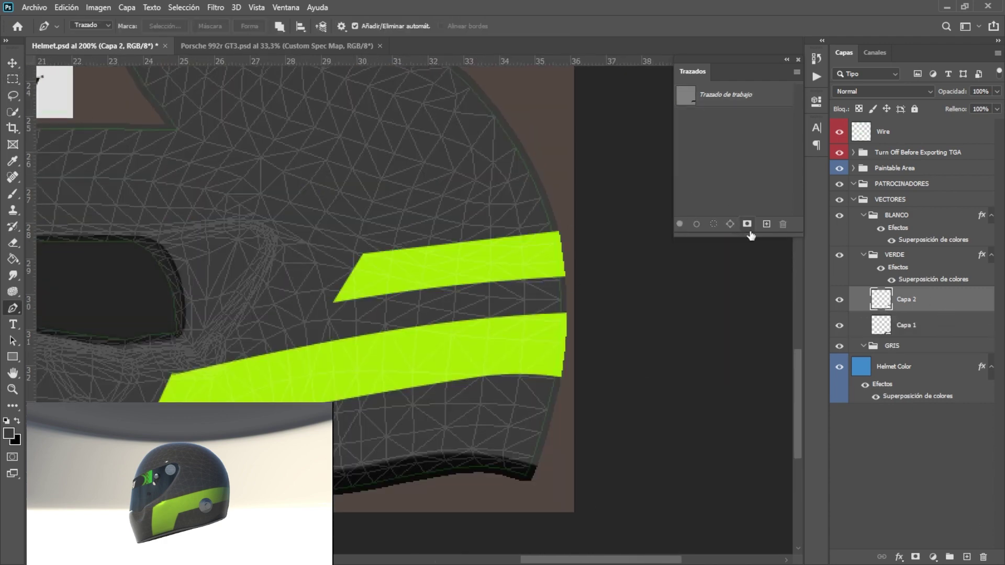
pyautogui.hotkey('ctrl', 't')
pyautogui.press('Return')
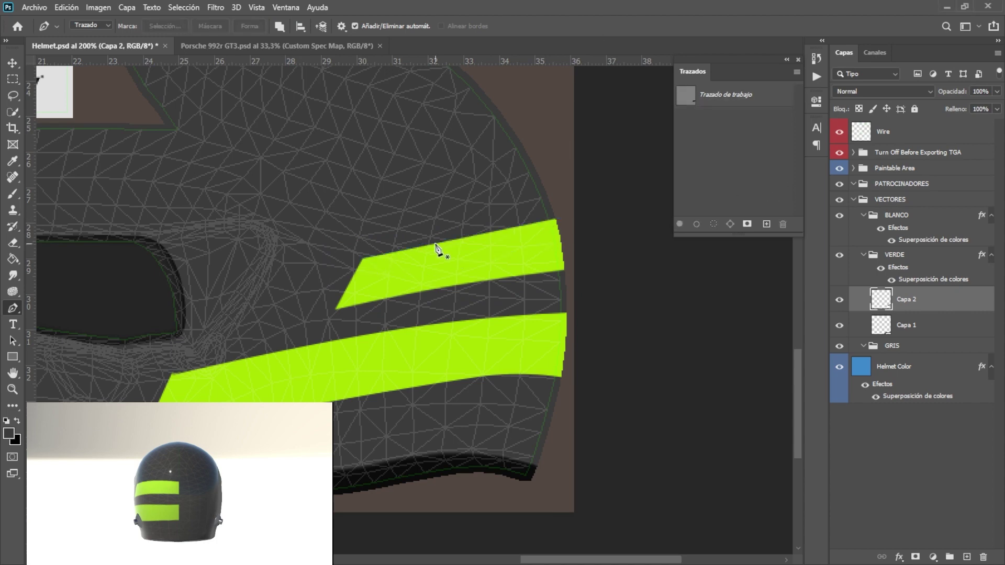
# Fill a lightning-shaped path as a lime-green stripe.
pyautogui.click(469, 285)
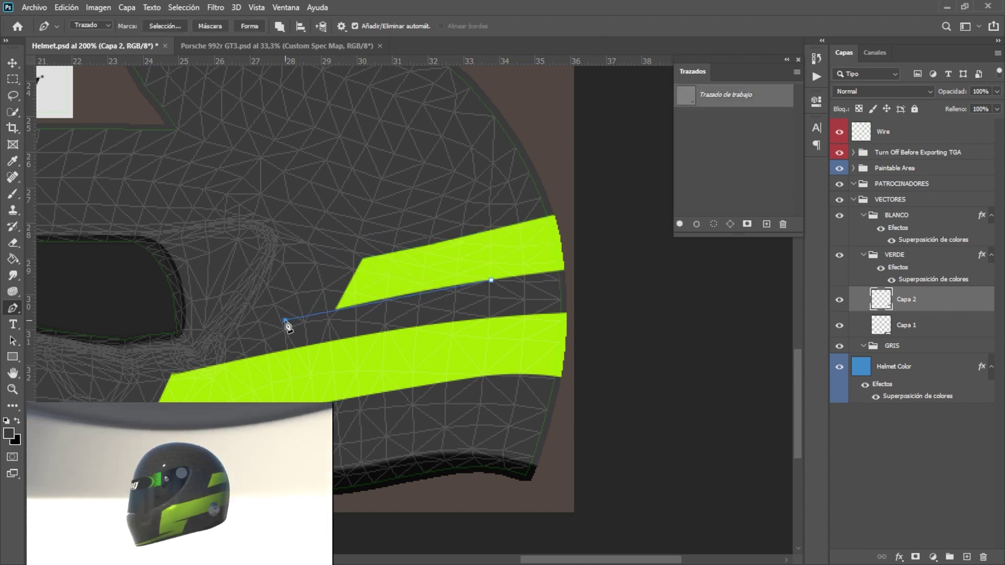
pyautogui.hotkey('ctrl', 'Return')
pyautogui.hotkey('alt', 'BackSpace')
pyautogui.hotkey('ctrl', 'd')
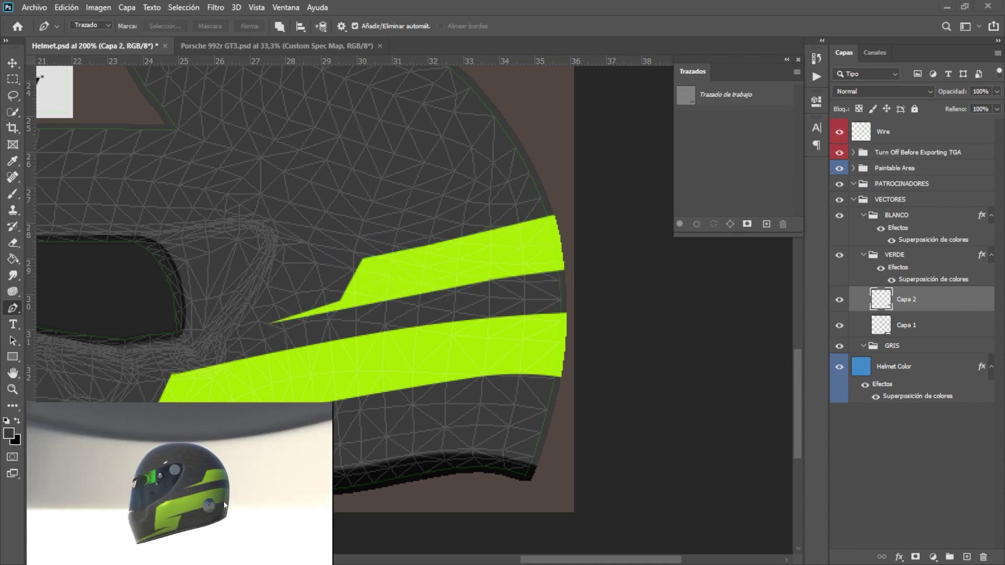
pyautogui.hotkey('ctrl', '-')
# Add one more lime-green stripe on its own new layer.
pyautogui.hotkey('ctrl', 'shift', 'alt', 'n')
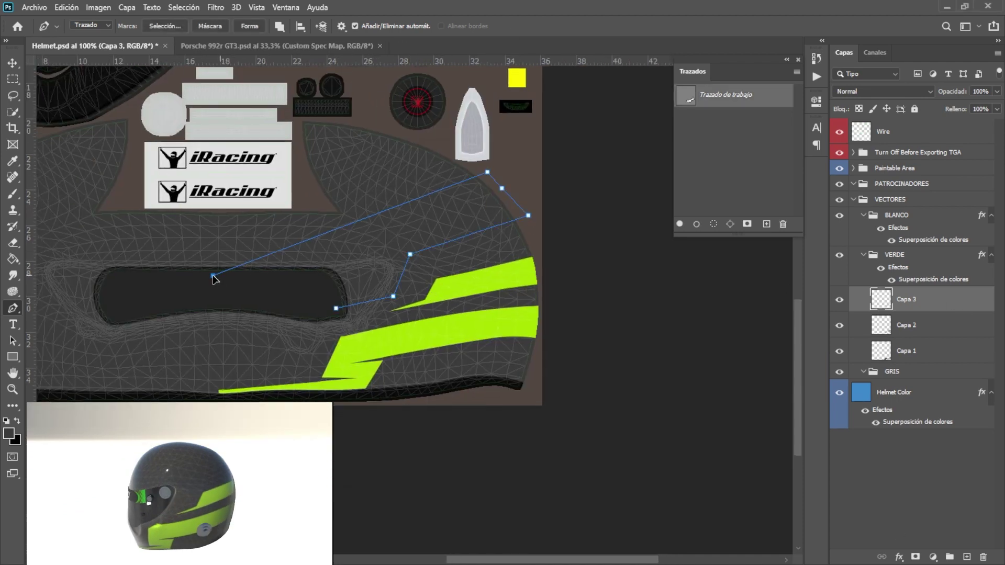
pyautogui.click(213, 275)
pyautogui.hotkey('ctrl', 'Return')
pyautogui.hotkey('alt', 'BackSpace')
pyautogui.hotkey('ctrl', 'd')
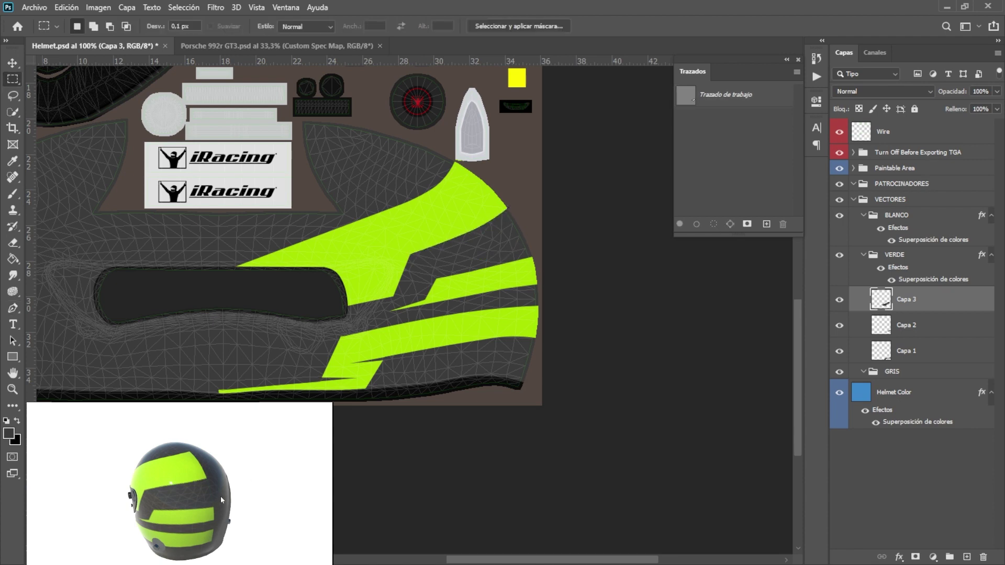
# Start a white stripe path on a new layer, zoomed in to 200%.
pyautogui.hotkey('ctrl', '+')
pyautogui.press('p')
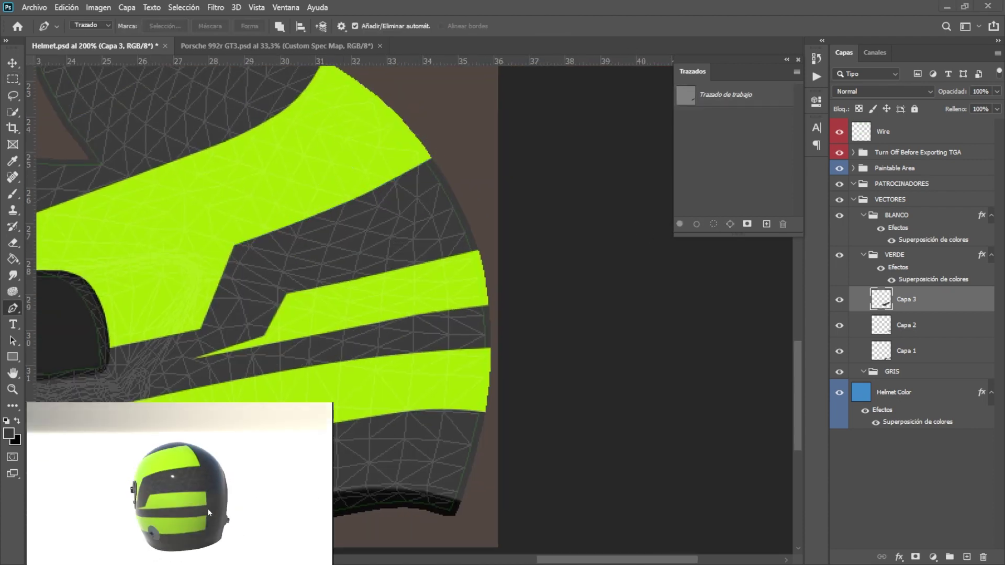
pyautogui.hotkey('ctrl', 'shift', 'alt', 'n')
pyautogui.click(245, 255)
pyautogui.click(449, 167)
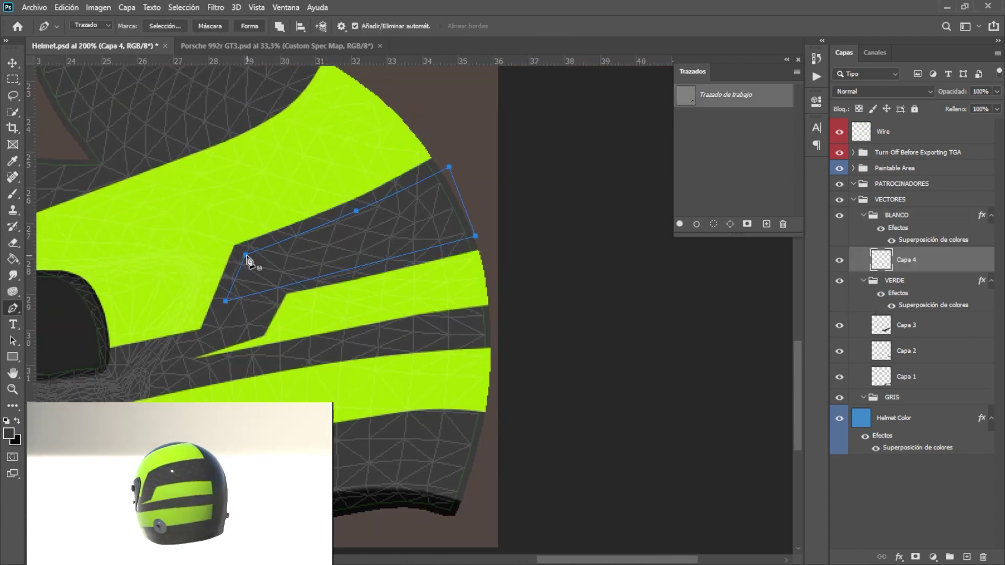
# Fill the closed white stripe path and a sliver path with white.
pyautogui.click(246, 255)
pyautogui.hotkey('ctrl', 'Return')
pyautogui.hotkey('alt', 'BackSpace')
pyautogui.hotkey('ctrl', 'd')
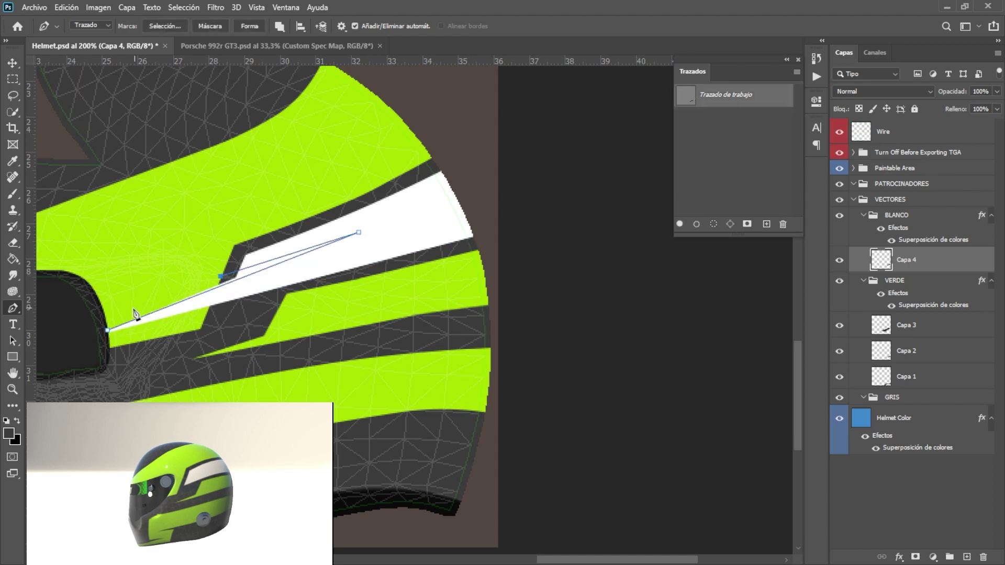
pyautogui.hotkey('ctrl', 'Return')
pyautogui.hotkey('alt', 'BackSpace')
pyautogui.hotkey('ctrl', 'd')
# On Capa 3, fill a thin sliver path with dark grey.
pyautogui.hotkey('alt', '[')
pyautogui.hotkey('alt', '[')
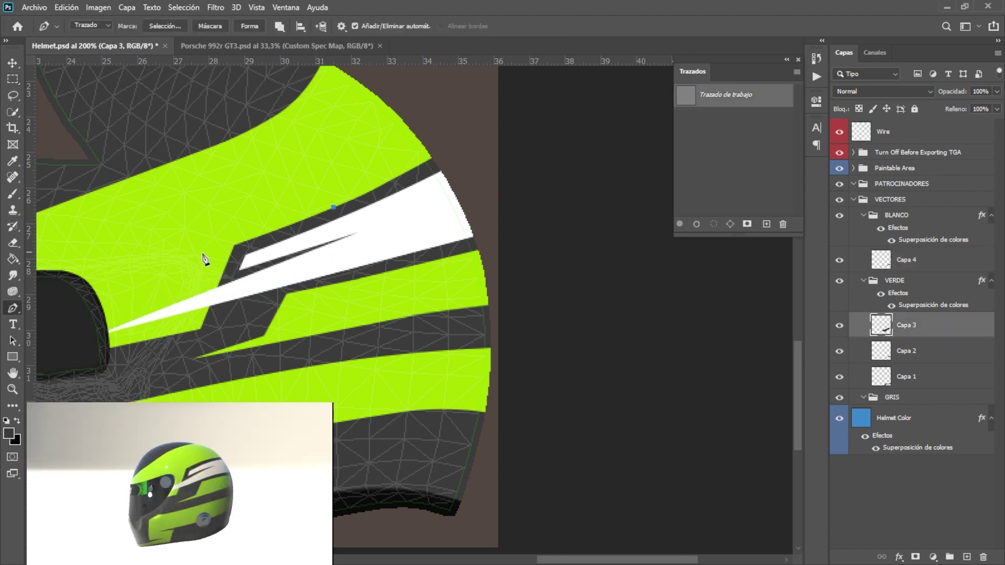
pyautogui.click(250, 258)
pyautogui.hotkey('ctrl', 'Return')
pyautogui.hotkey('alt', 'BackSpace')
pyautogui.hotkey('ctrl', 'd')
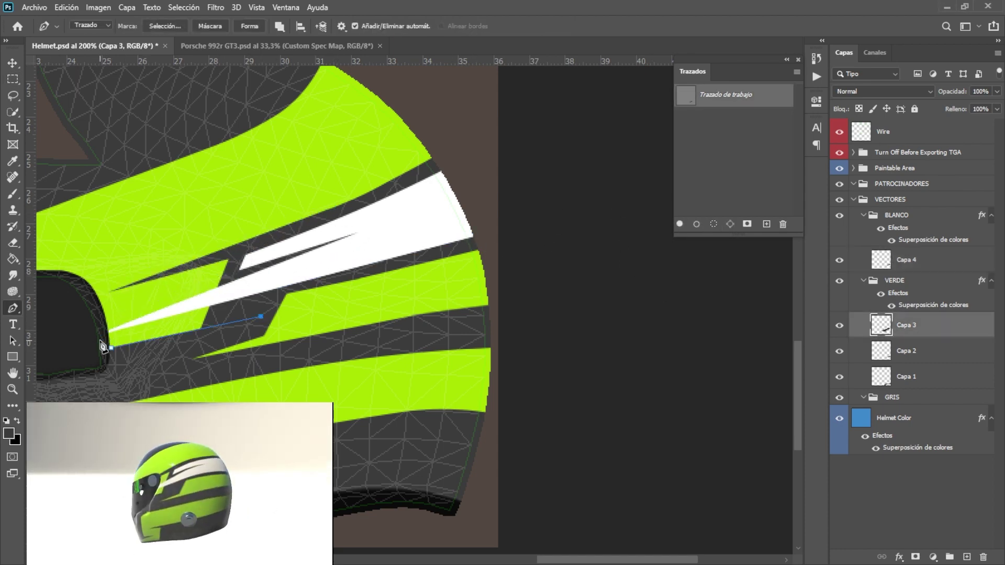
# Fill another white stripe on a new layer and move the GRIS group to the top of VECTORES.
pyautogui.hotkey('alt', ']')
pyautogui.hotkey('alt', ']')
pyautogui.hotkey('ctrl', 'shift', 'alt', 'n')
pyautogui.click(495, 339)
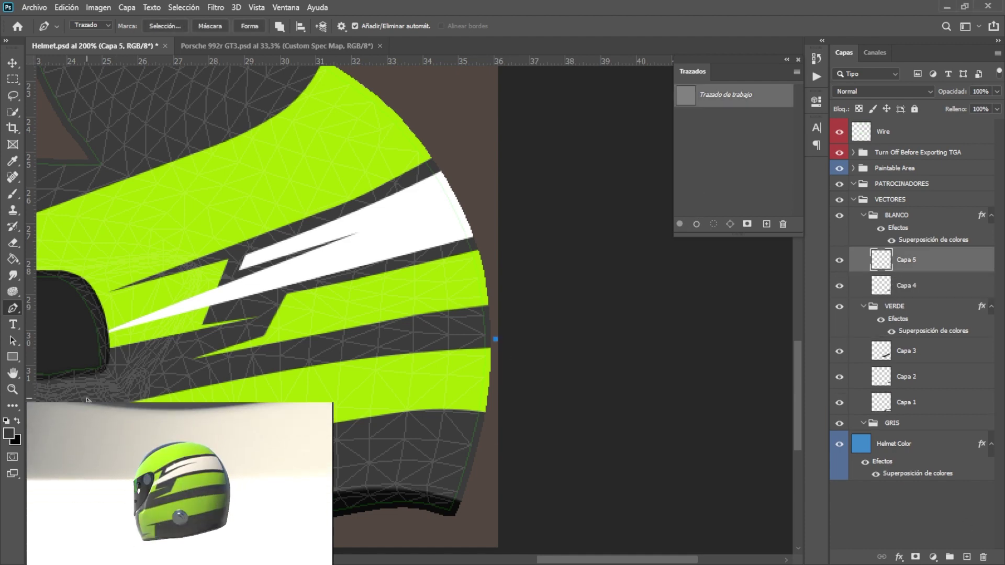
pyautogui.click(360, 337)
pyautogui.hotkey('ctrl', 'Return')
pyautogui.hotkey('alt', 'BackSpace')
pyautogui.hotkey('ctrl', 'd')
pyautogui.click(157, 396)
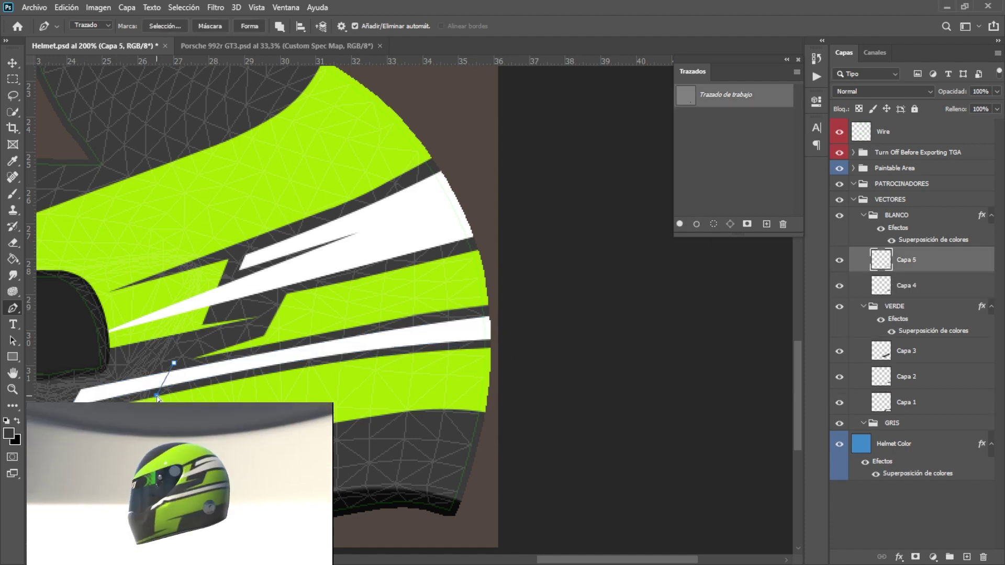
pyautogui.press('m')
pyautogui.moveTo(908, 424); pyautogui.dragTo(900, 208)
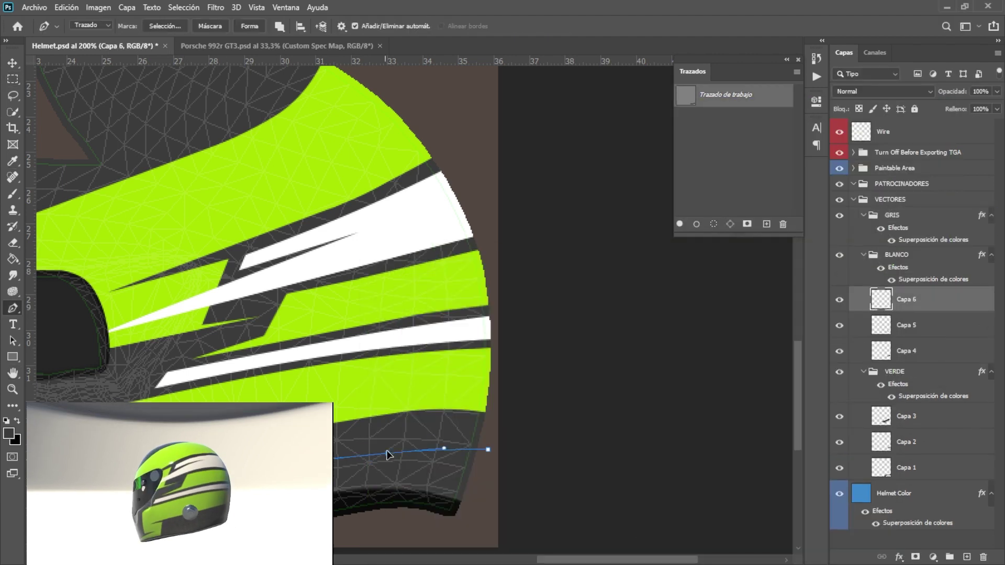
# Fill the bottom path as a white stripe and another path dark grey.
pyautogui.hotkey('ctrl', 'Return')
pyautogui.hotkey('alt', 'BackSpace')
pyautogui.hotkey('ctrl', 'd')
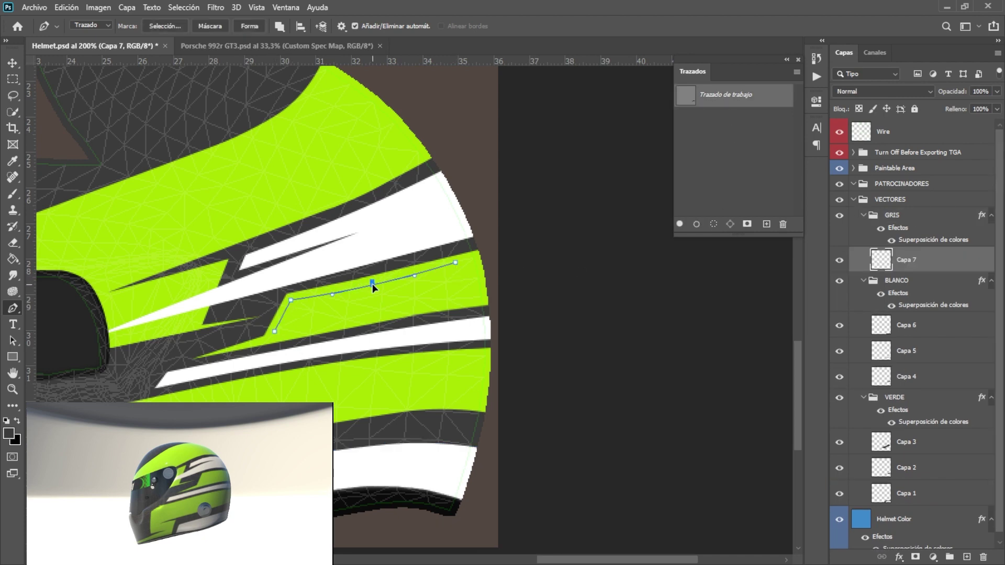
pyautogui.hotkey('ctrl', 'Return')
pyautogui.hotkey('alt', 'BackSpace')
pyautogui.hotkey('ctrl', 'd')
pyautogui.press('e')
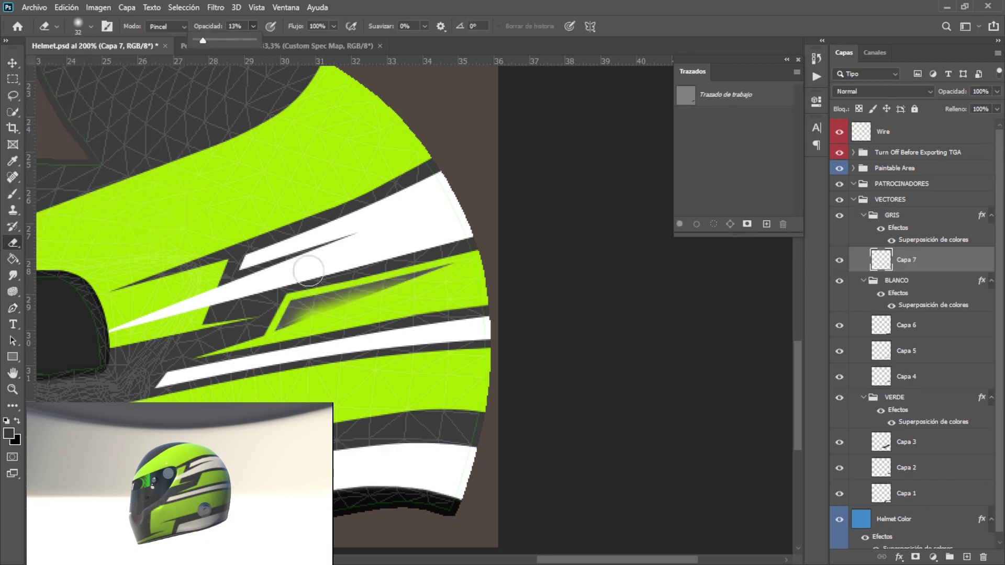
# Hide the wireframe, add a dark grey stripe on a new layer, and soft-erase its lower edge.
pyautogui.hotkey('ctrl', ',')
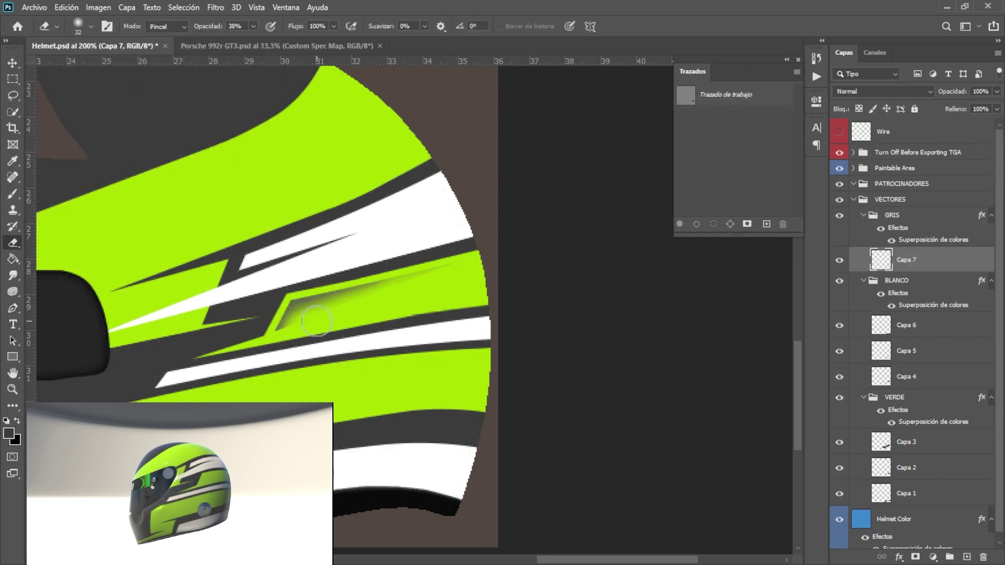
pyautogui.press('p')
pyautogui.hotkey('ctrl', 'shift', 'alt', 'n')
pyautogui.hotkey('ctrl', 'Return')
pyautogui.hotkey('alt', 'BackSpace')
pyautogui.hotkey('ctrl', 'd')
pyautogui.press('e')
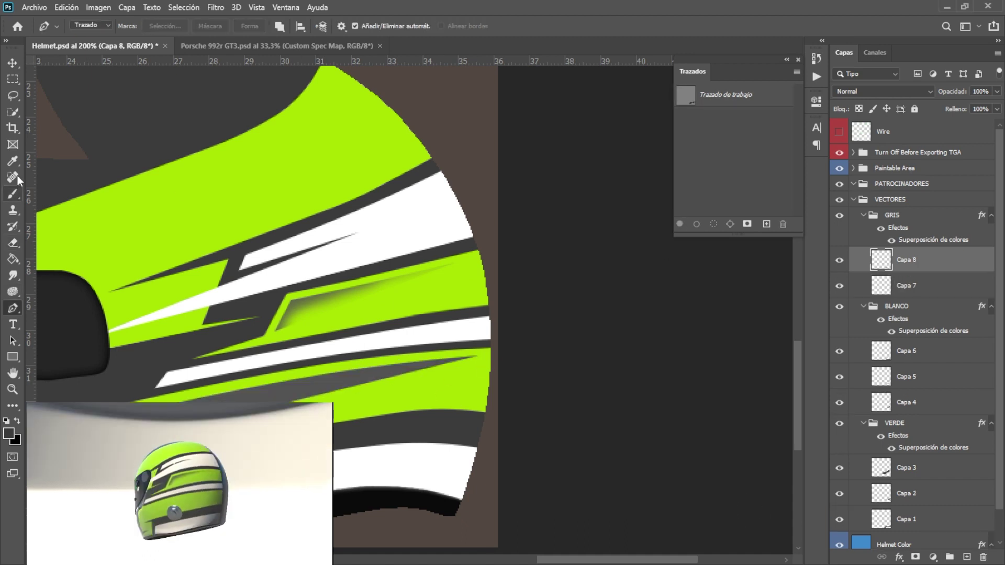
pyautogui.moveTo(246, 387); pyautogui.dragTo(458, 371)
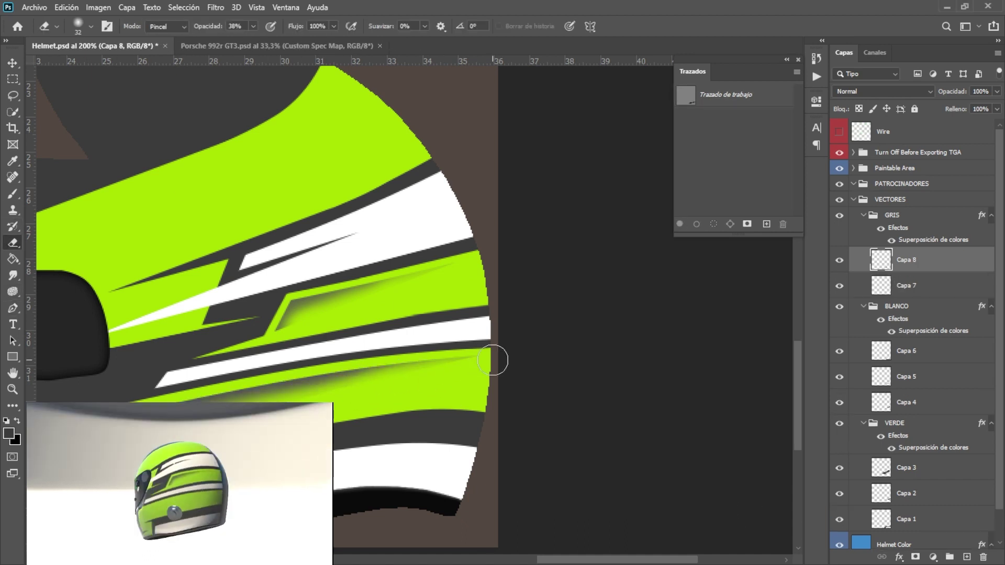
# Stroke a thin rounded grey line on a new layer and delete a marquee-selected part.
pyautogui.press('p')
pyautogui.hotkey('ctrl', 'shift', 'alt', 'n')
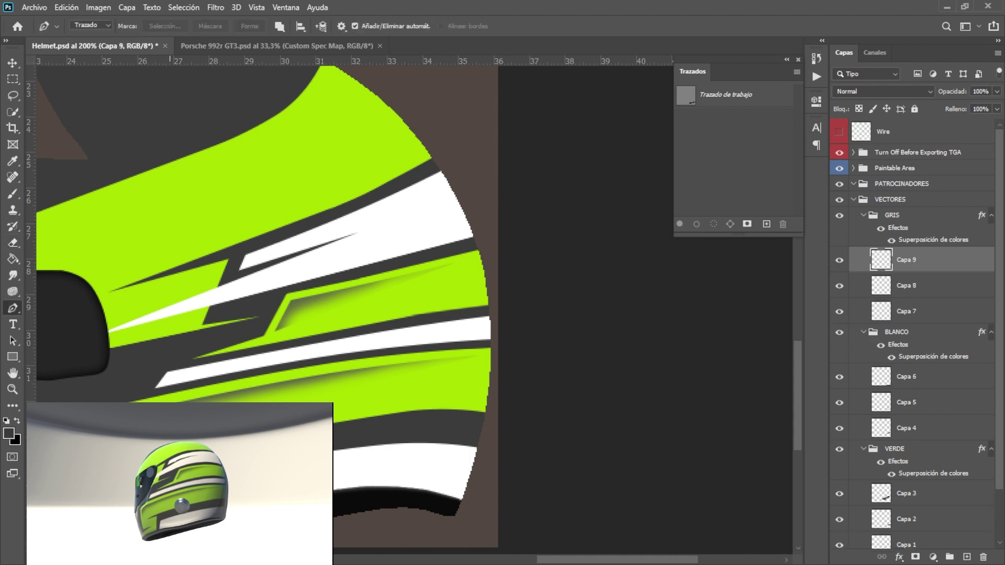
pyautogui.press('Return')
pyautogui.press('m')
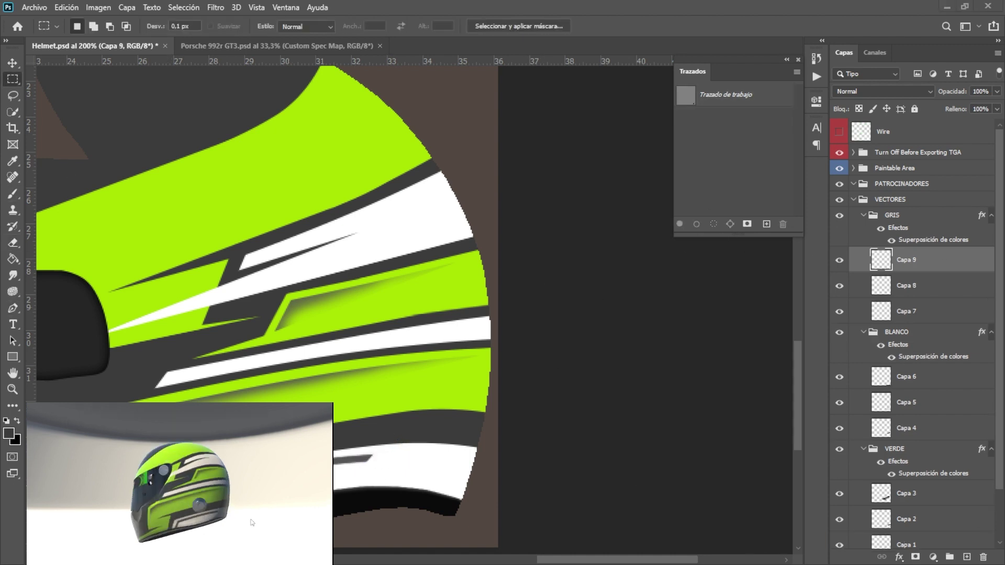
pyautogui.click(921, 402)
pyautogui.press('Delete')
pyautogui.hotkey('ctrl', 'shift', 'alt', 'n')
# Stroke a white zigzag line and trim the selected edge of the green stripe.
pyautogui.press('p')
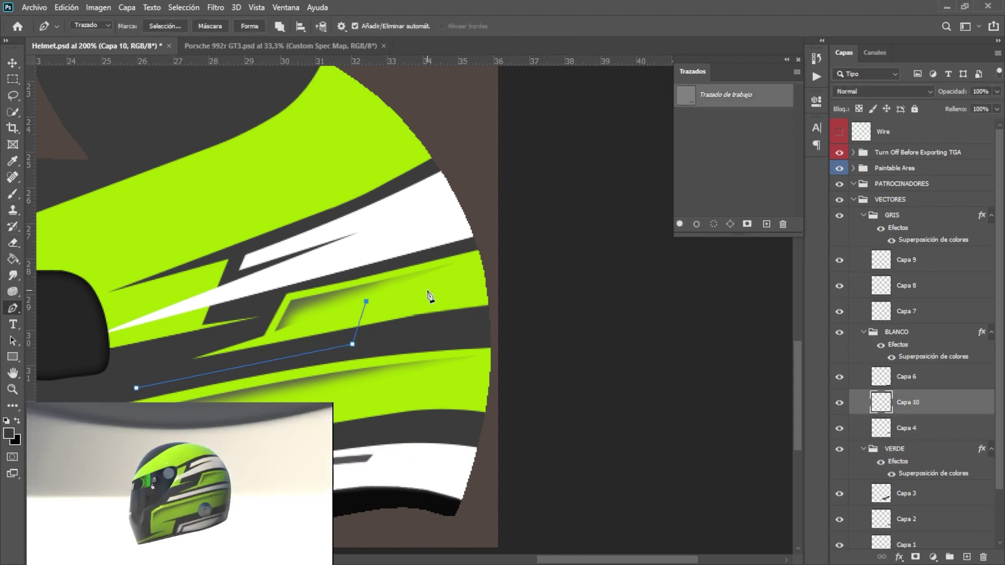
pyautogui.press('Return')
pyautogui.click(94, 397)
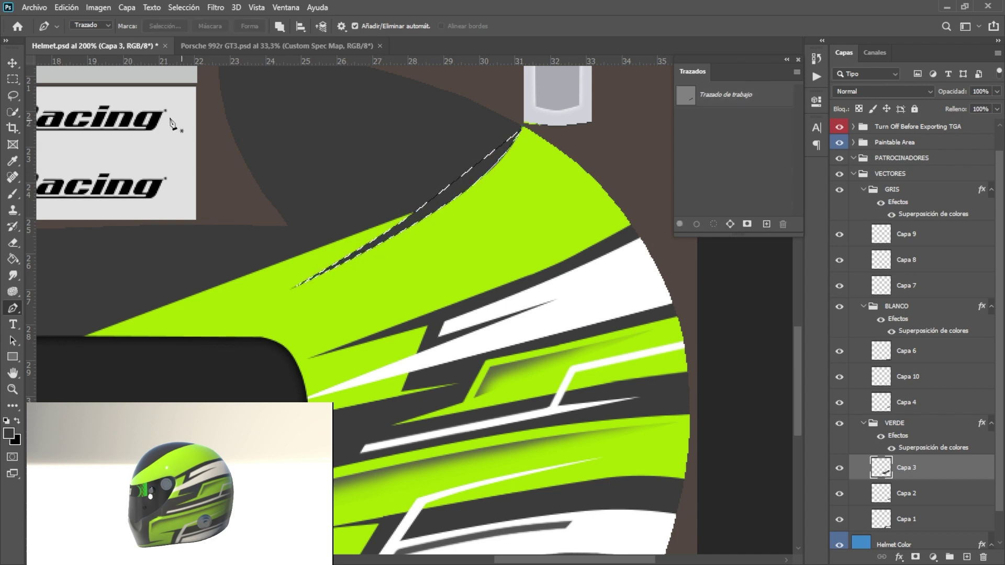
pyautogui.press('m')
pyautogui.press('Delete')
pyautogui.hotkey('ctrl', 'd')
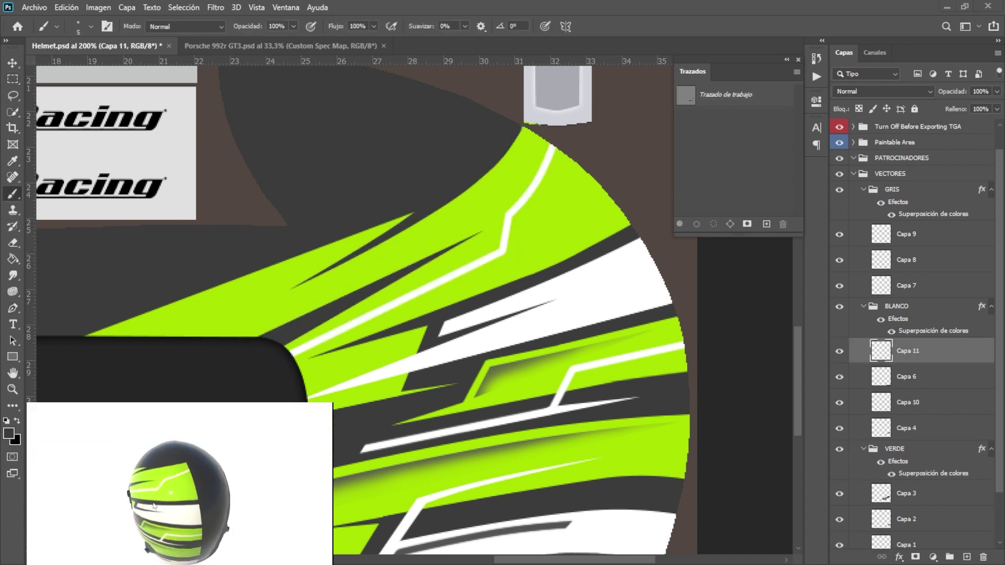
pyautogui.press('Delete')
# Finish the zigzag path as a white line and warp it to follow the helmet curve.
pyautogui.click(591, 179)
pyautogui.click(695, 223)
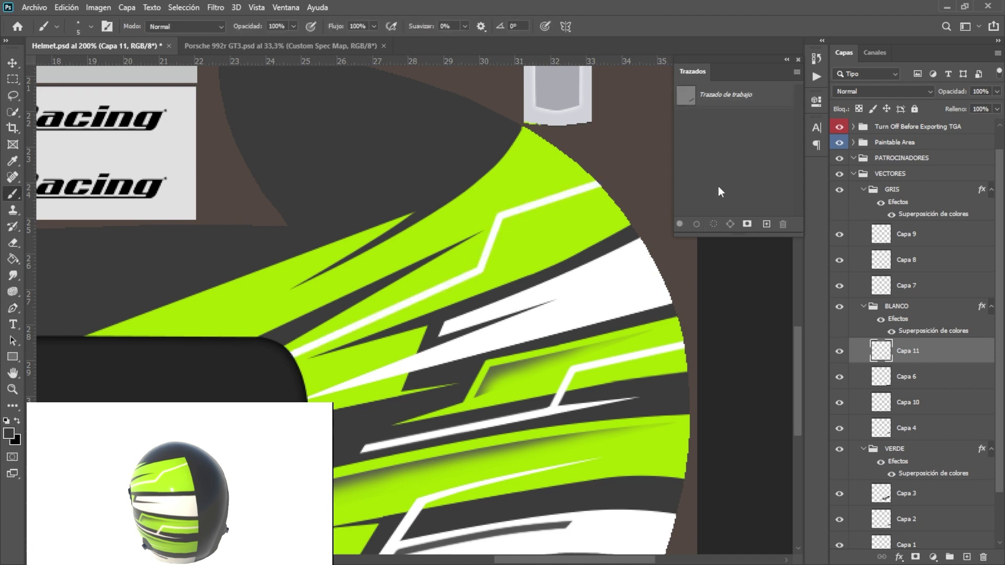
pyautogui.click(67, 7)
pyautogui.click(356, 382)
pyautogui.press('Return')
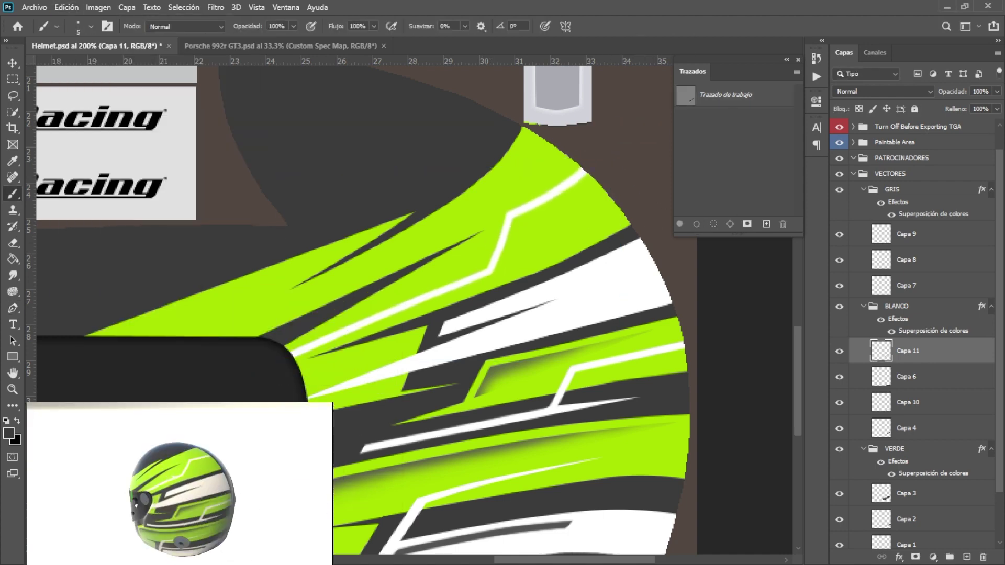
pyautogui.hotkey('ctrl', '+')
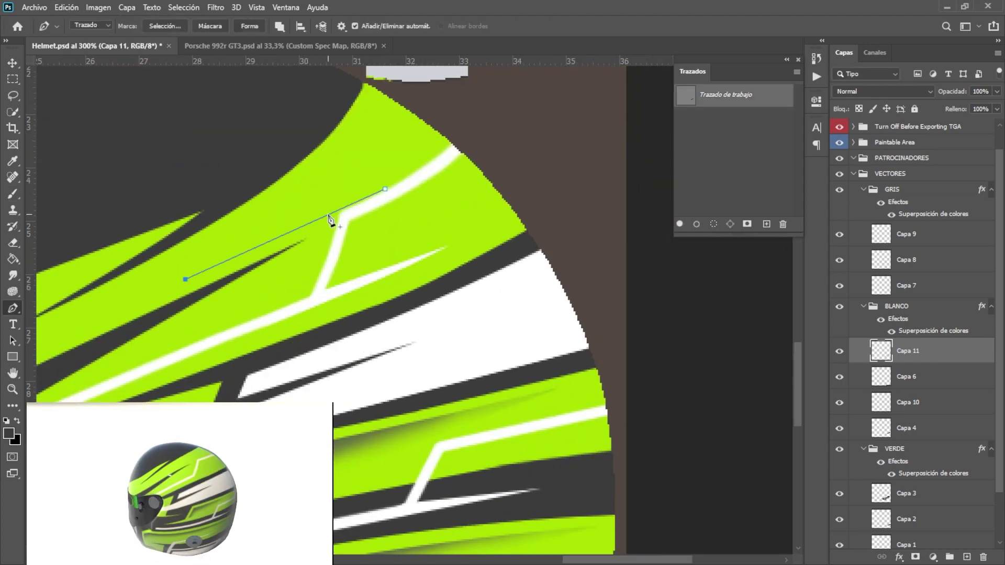
# Fill a dark grey shadow shape on a new layer and soften it with the Eraser.
pyautogui.press('Return')
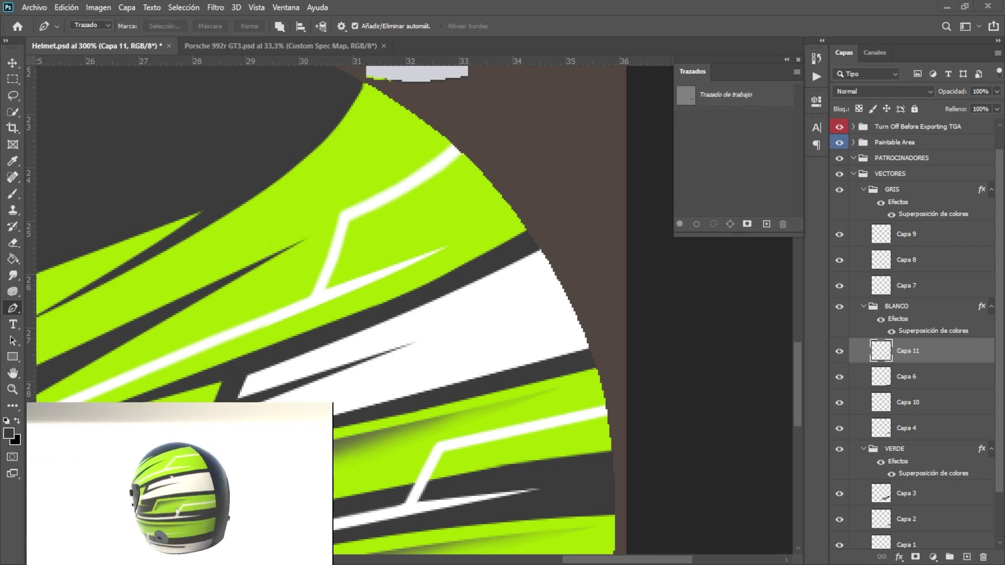
pyautogui.hotkey('ctrl', 'alt', 'shift', 'n')
pyautogui.hotkey('ctrl', 'Return')
pyautogui.hotkey('alt', 'BackSpace')
pyautogui.hotkey('ctrl', 'd')
pyautogui.press('e')
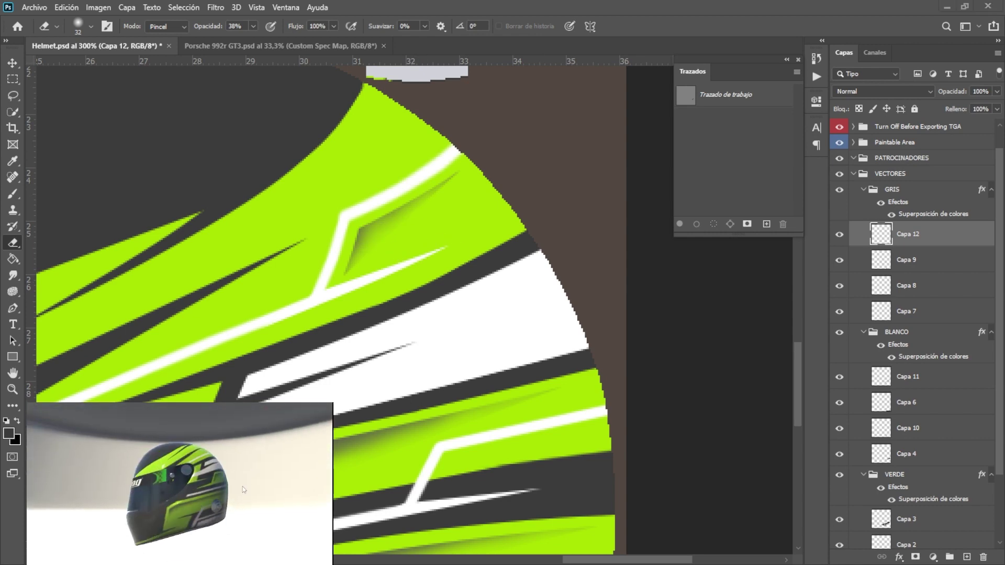
# Fill the new stripe path near the visor cutout with white.
pyautogui.hotkey('ctrl', 'Return')
pyautogui.hotkey('alt', 'BackSpace')
pyautogui.hotkey('ctrl', 'd')
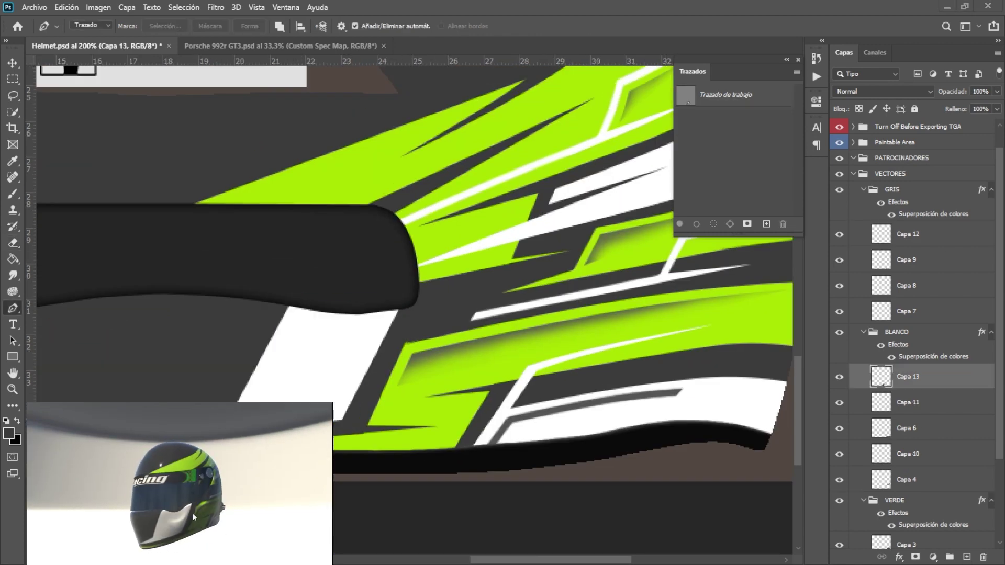
# Move Capa 13 into the VERDE group and fill a white angular shape below the visor.
pyautogui.click(908, 544)
pyautogui.moveTo(935, 453); pyautogui.dragTo(934, 453)
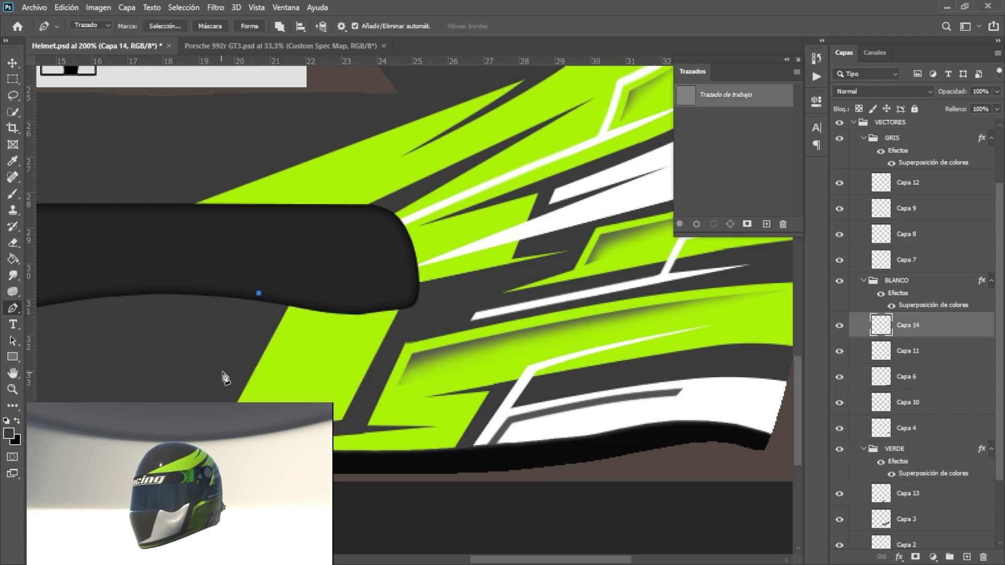
pyautogui.click(194, 287)
pyautogui.hotkey('ctrl', 'Return')
pyautogui.hotkey('alt', 'BackSpace')
pyautogui.hotkey('ctrl', 'd')
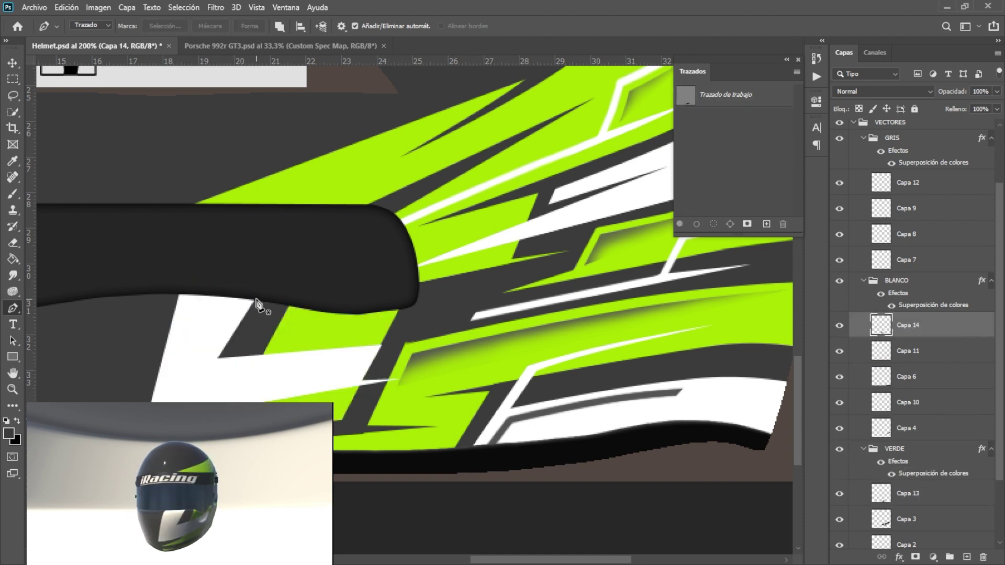
pyautogui.scroll(3, 913, 404)
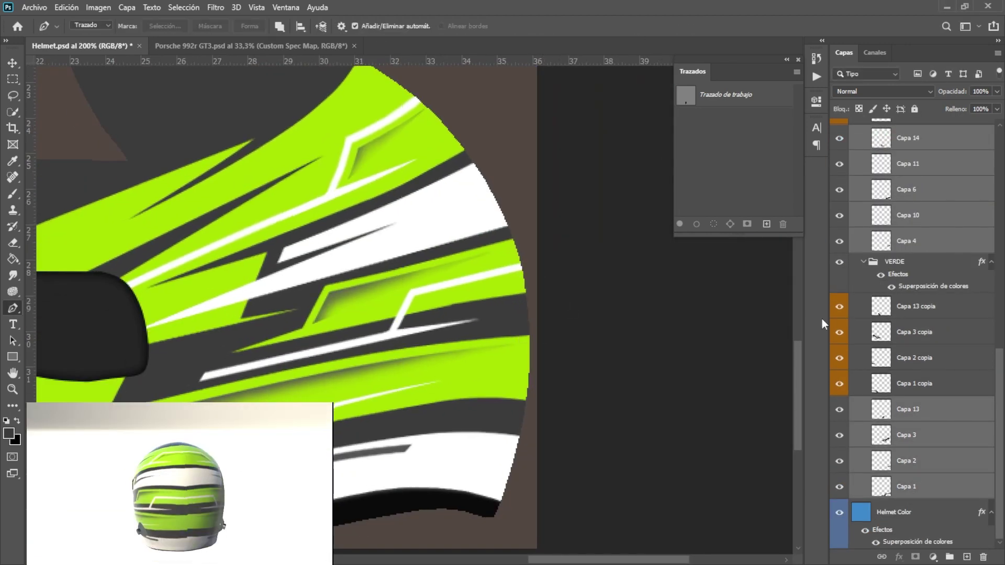
# Free-transform the Capa 4 copia stripe into place on the helmet's opposite side.
pyautogui.scroll(5, 910, 255)
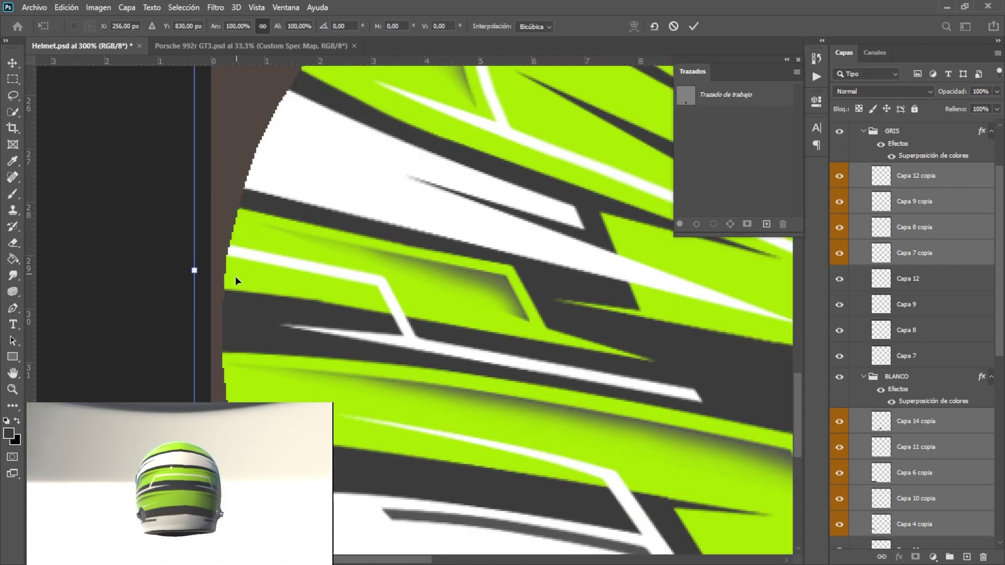
pyautogui.press('Return')
pyautogui.click(256, 212)
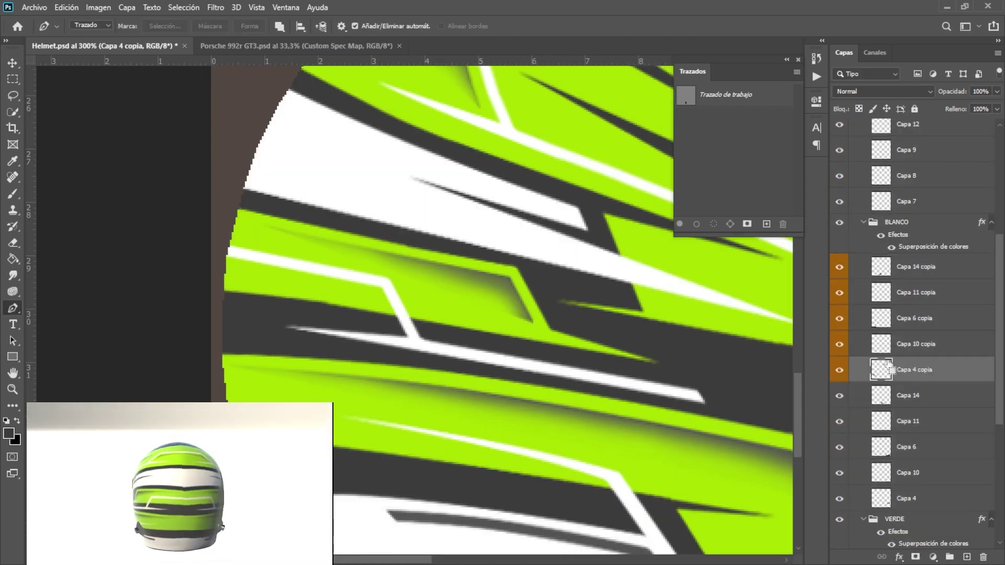
pyautogui.hotkey('ctrl', 't')
pyautogui.press('Return')
pyautogui.press('m')
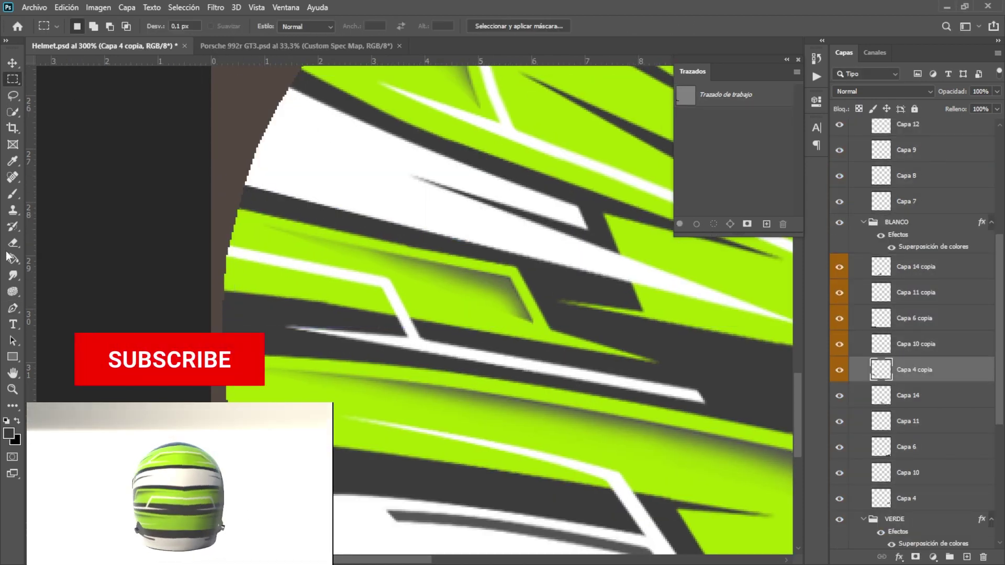
# Select the Capa 10, Capa 2 and Capa 3 copia layers, then save the document.
pyautogui.keyDown('ctrl'); pyautogui.click(684, 361); pyautogui.keyUp('ctrl')
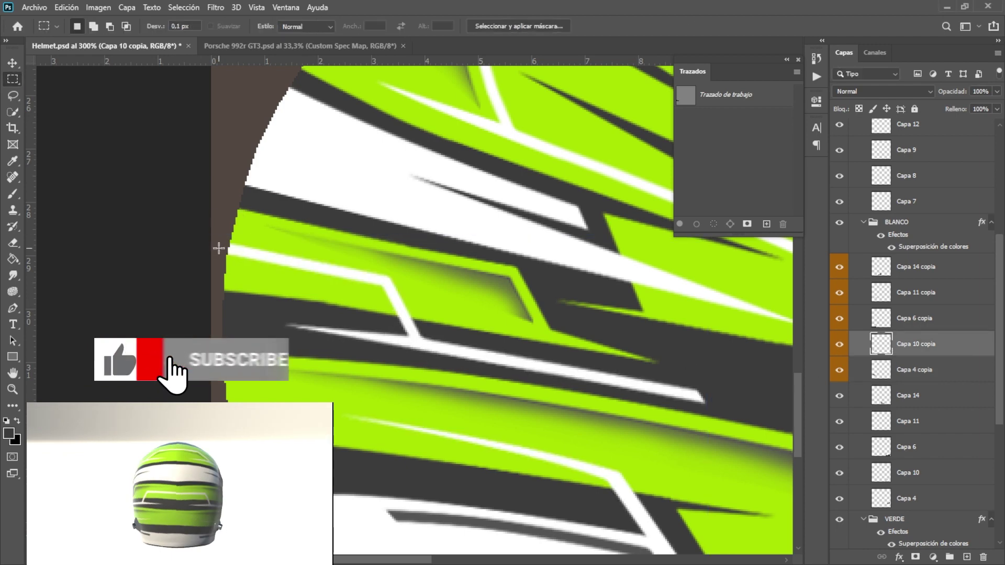
pyautogui.keyDown('ctrl'); pyautogui.click(219, 248); pyautogui.keyUp('ctrl')
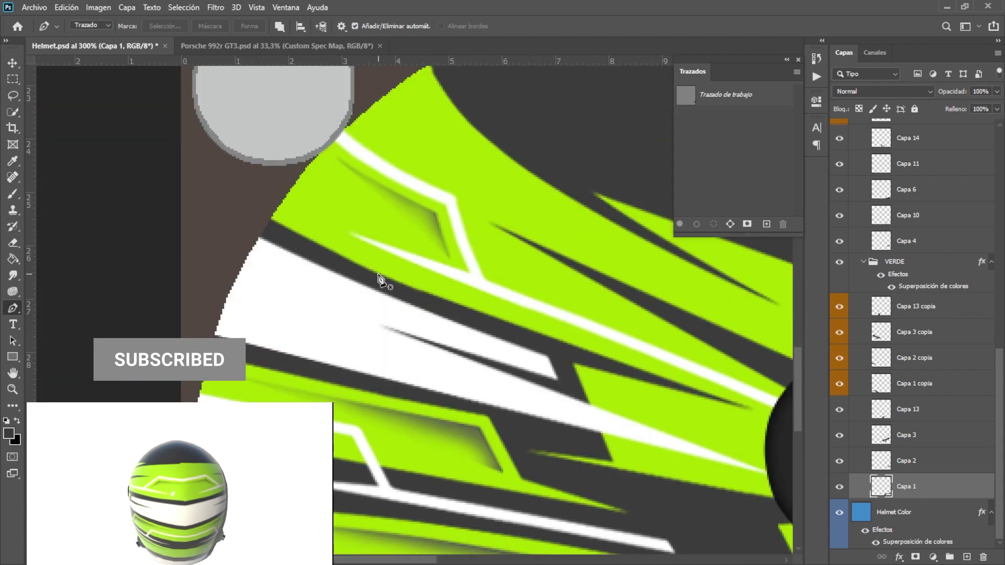
pyautogui.click(913, 338)
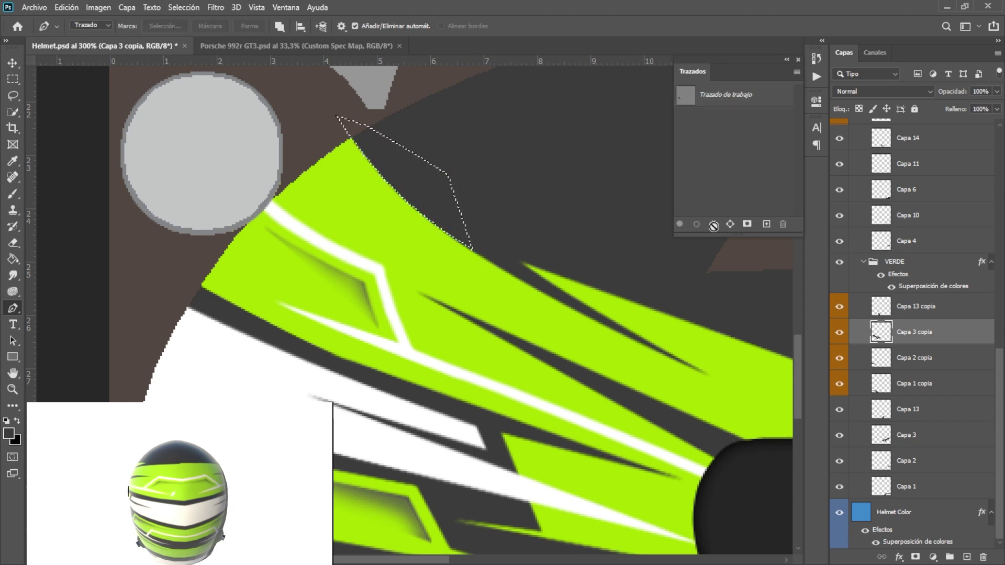
pyautogui.hotkey('ctrl', 'd')
pyautogui.press('m')
pyautogui.hotkey('ctrl', 's')
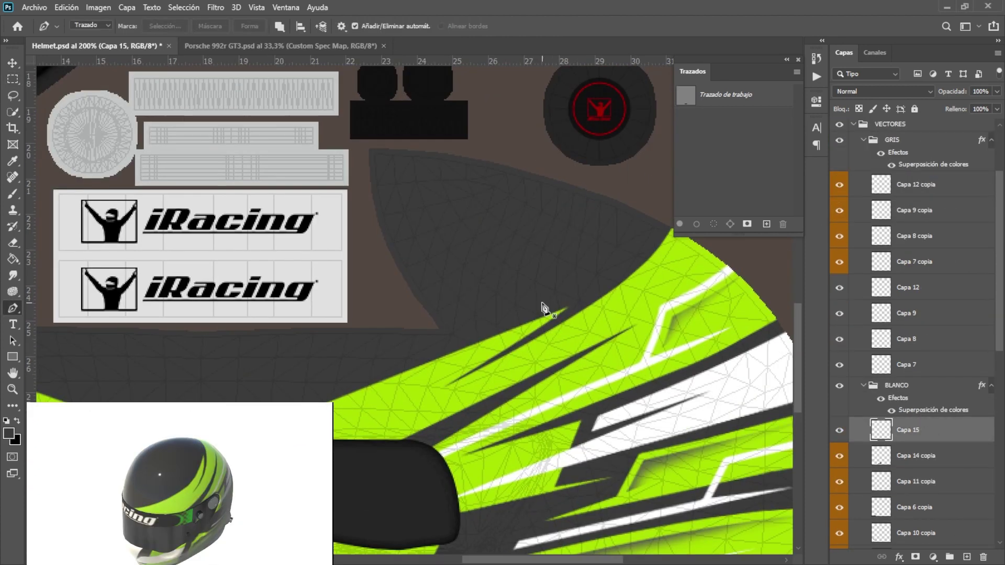
# Curve and close the crown panel outline, then load it as a selection on Capa 15.
pyautogui.moveTo(535, 269); pyautogui.dragTo(559, 272)
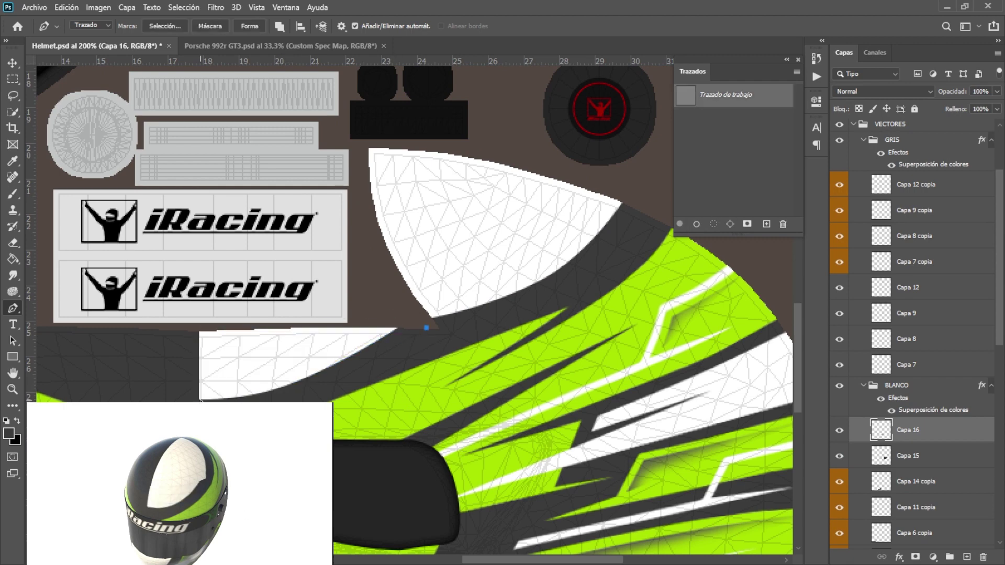
pyautogui.click(427, 330)
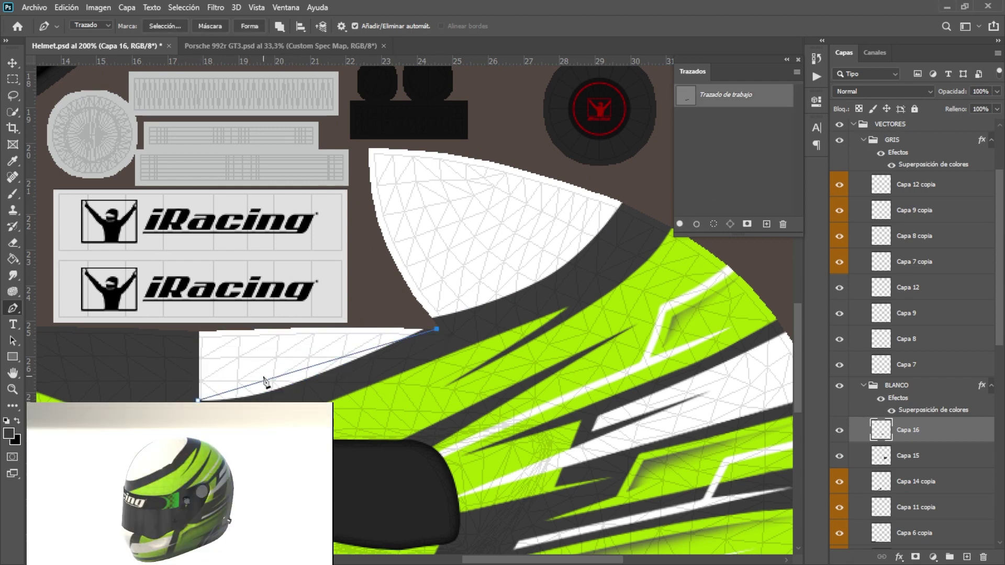
pyautogui.press('Return')
pyautogui.hotkey('alt', '[')
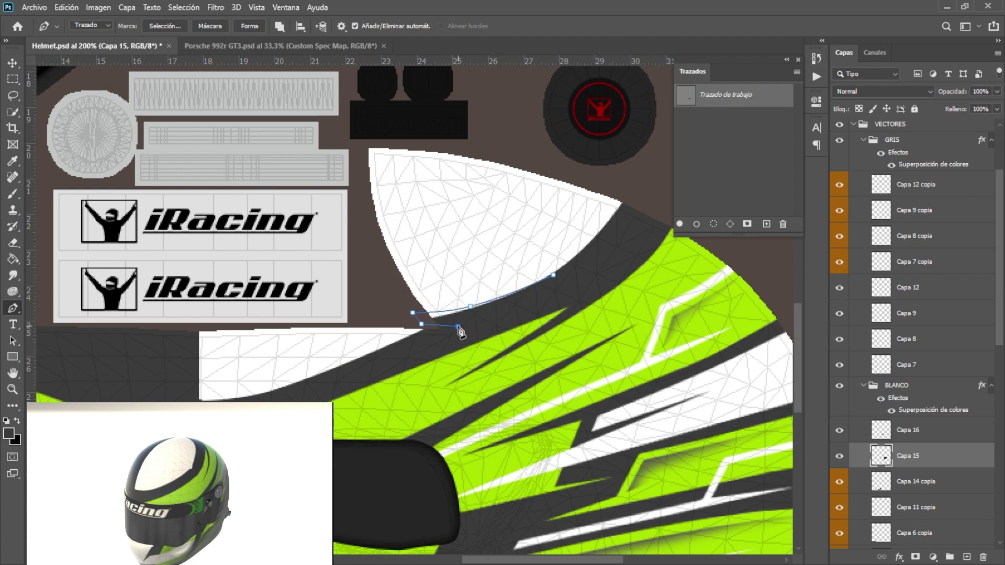
pyautogui.hotkey('ctrl', 'Return')
# Fill the crown panel selection dark grey and trace a path along its edge.
pyautogui.click(558, 269)
pyautogui.click(405, 308)
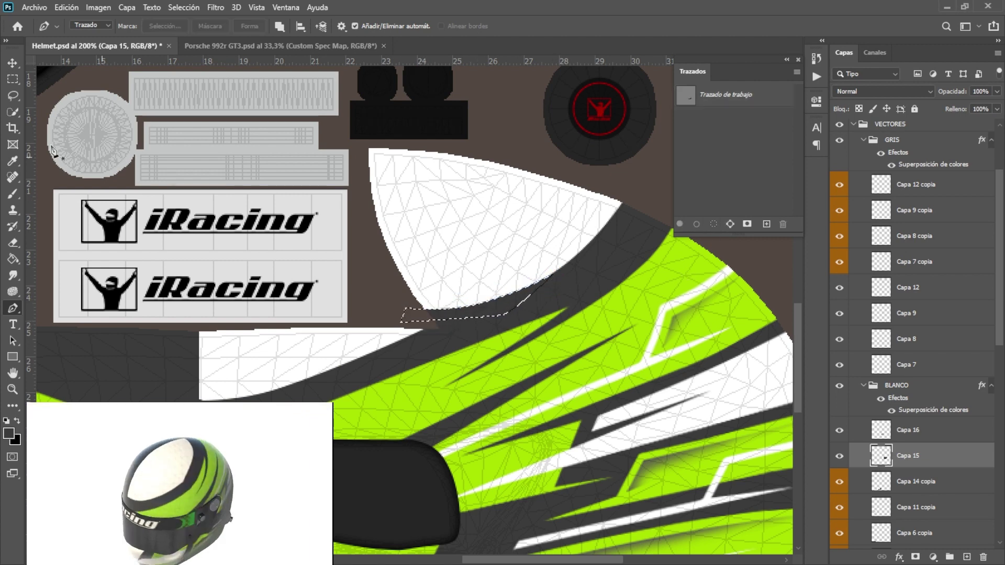
pyautogui.hotkey('alt', 'BackSpace')
pyautogui.hotkey('ctrl', 'd')
pyautogui.hotkey('alt', ']')
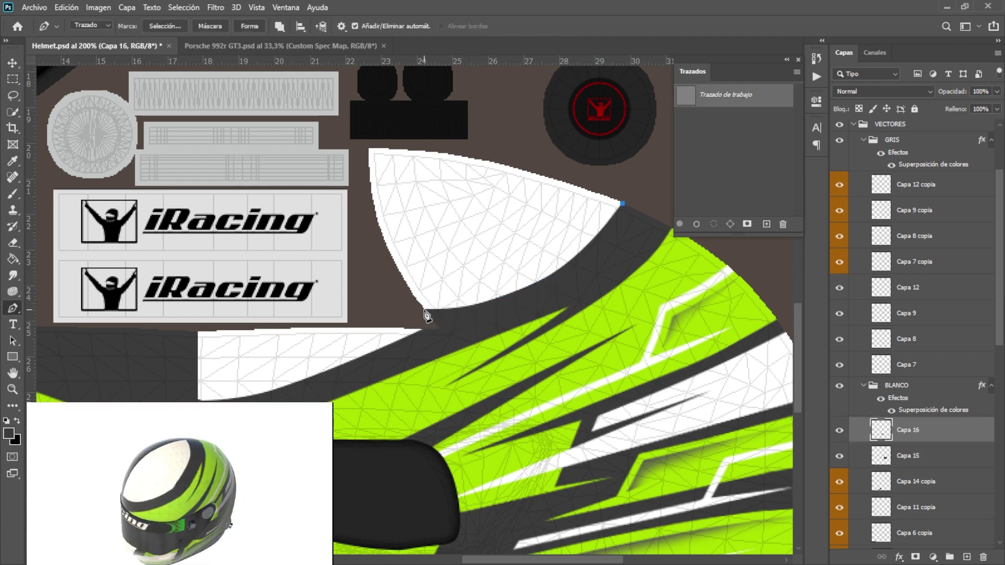
# Close the panel-edge path and fill it white on Capa 15.
pyautogui.hotkey('ctrl', '+')
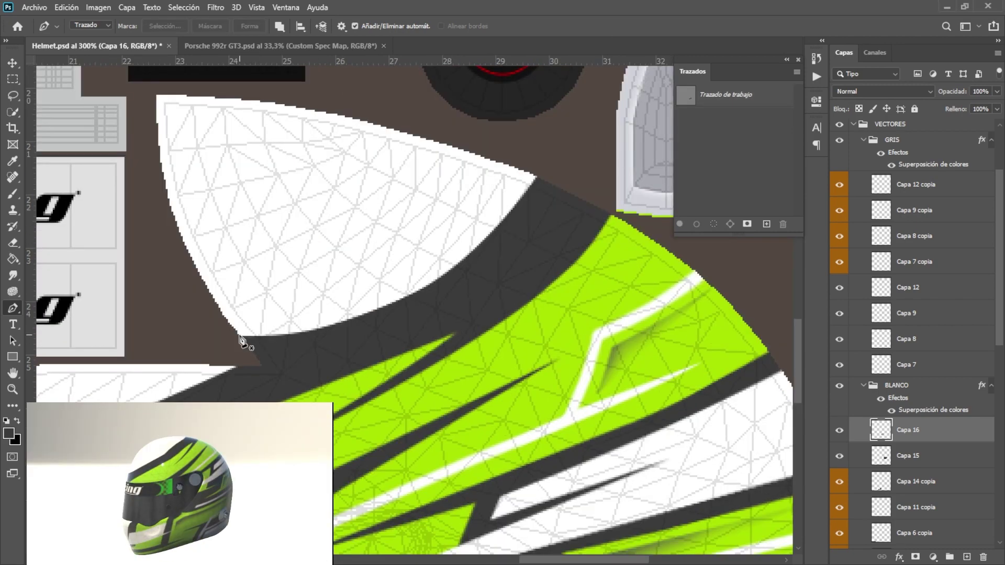
pyautogui.click(682, 229)
pyautogui.hotkey('alt', '[')
pyautogui.hotkey('ctrl', 'Return')
pyautogui.hotkey('alt', 'BackSpace')
pyautogui.hotkey('ctrl', 'd')
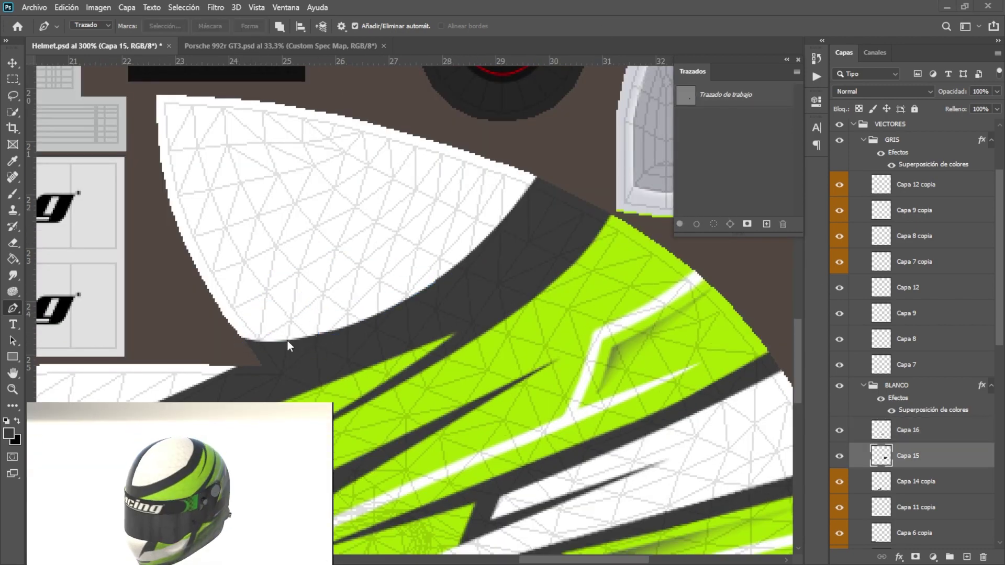
# Duplicate the two crown panel layers and flip the copies horizontally.
pyautogui.press('m')
pyautogui.hotkey('ctrl', '-')
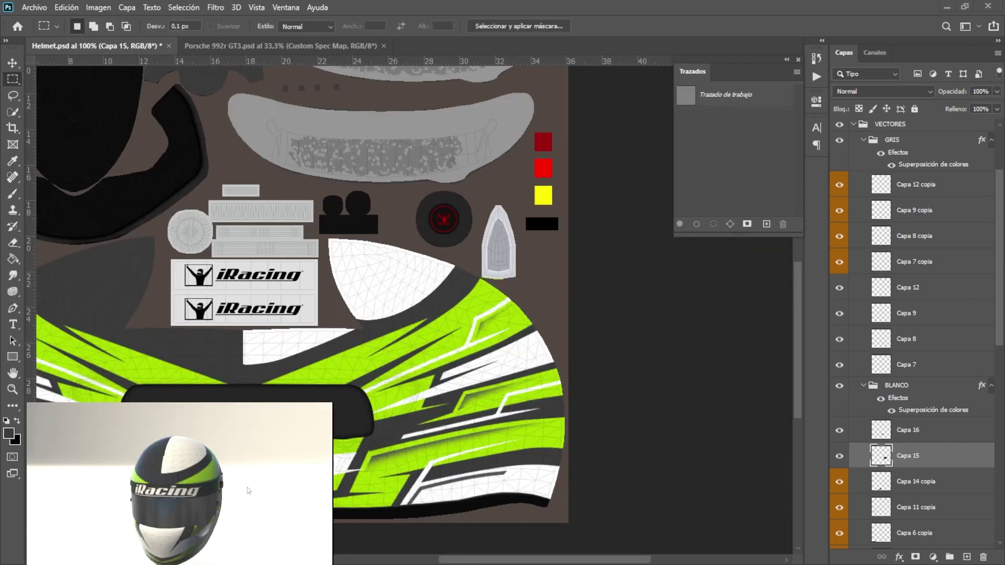
pyautogui.keyDown('shift'); pyautogui.click(916, 430); pyautogui.keyUp('shift')
pyautogui.hotkey('ctrl', 'j')
pyautogui.click(66, 7)
pyautogui.press('Escape')
pyautogui.press('Escape')
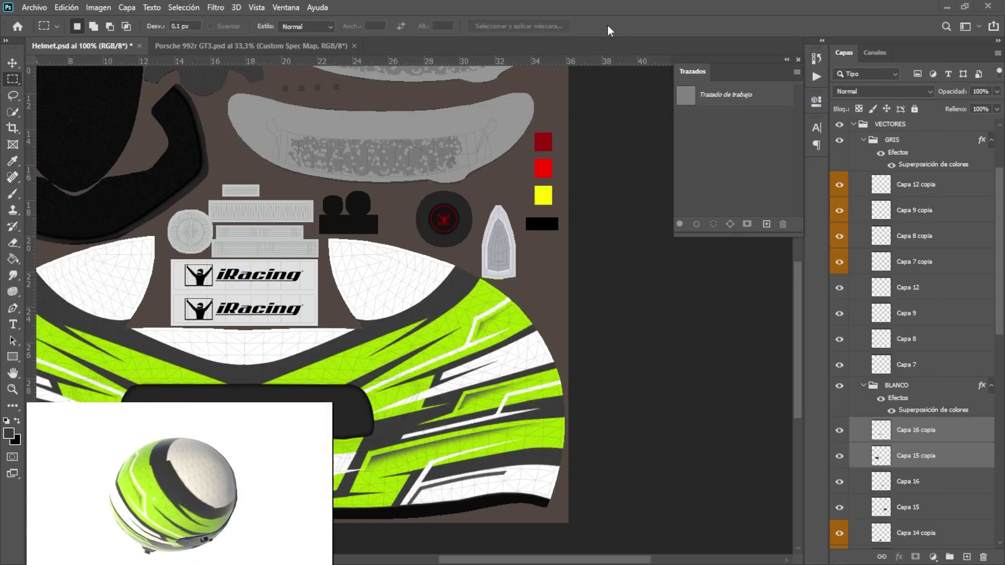
# Zoom in on the iRacing logos and toggle Capa 3 copia to check panel coverage.
pyautogui.hotkey('ctrl', '+')
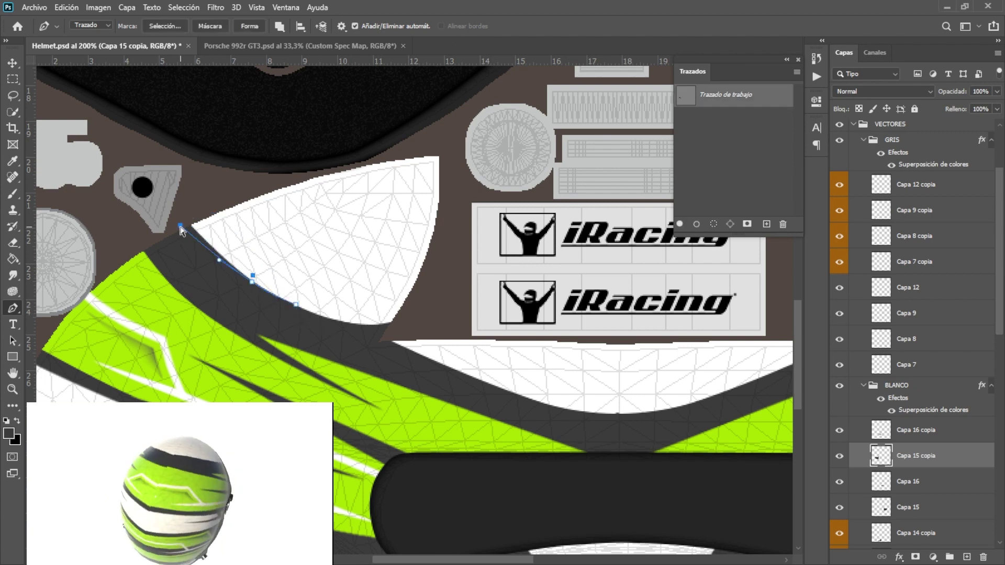
pyautogui.moveTo(415, 333); pyautogui.dragTo(482, 310)
pyautogui.scroll(-5, 911, 367)
pyautogui.click(839, 410)
pyautogui.scroll(3, 910, 367)
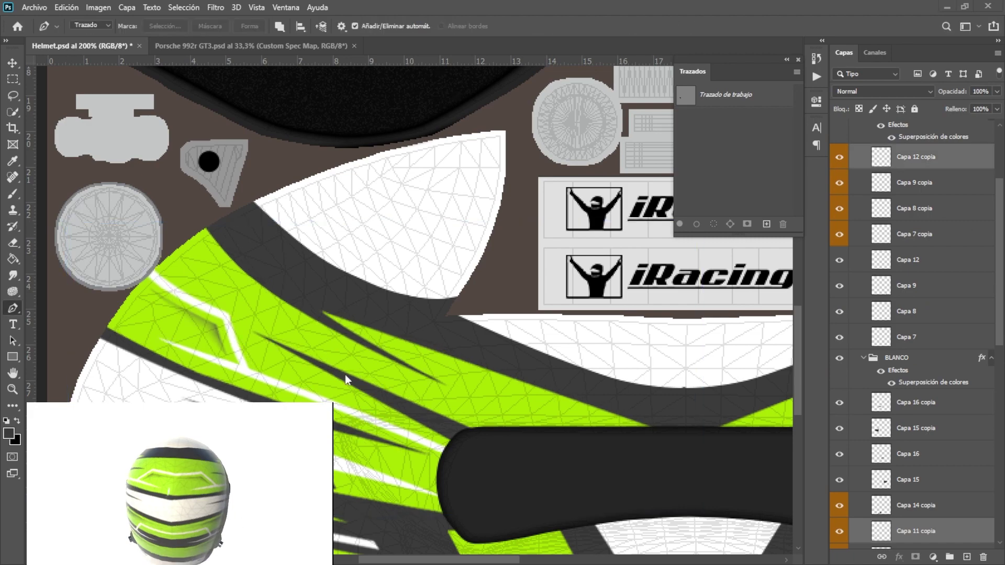
pyautogui.keyDown('ctrl'); pyautogui.click(707, 353); pyautogui.keyUp('ctrl')
# Rotate the Capa 4 copia stripe slightly so it lines up.
pyautogui.hotkey('ctrl', '+')
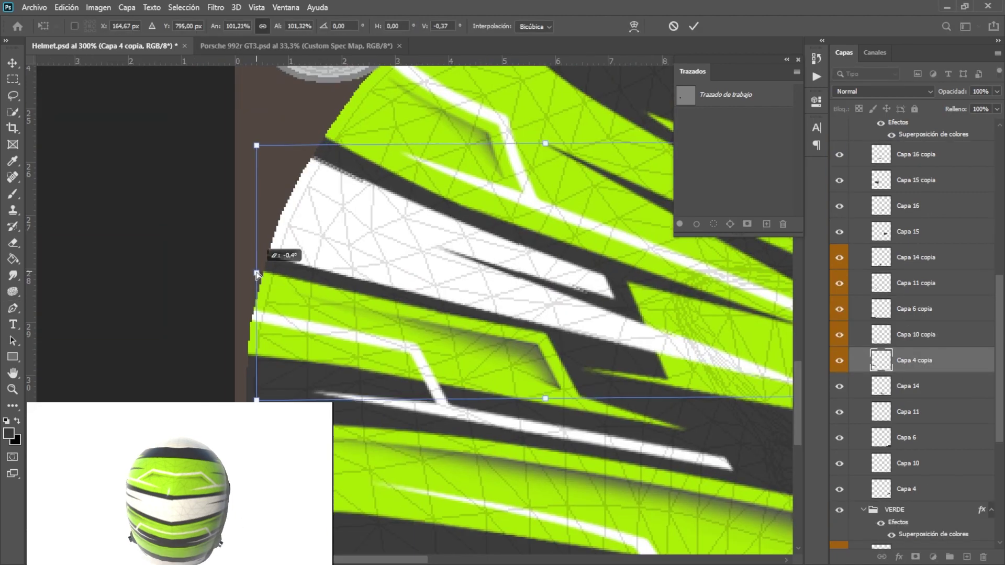
pyautogui.hscroll(2, 419, 314)
pyautogui.moveTo(163, 296); pyautogui.dragTo(165, 299)
pyautogui.press('Return')
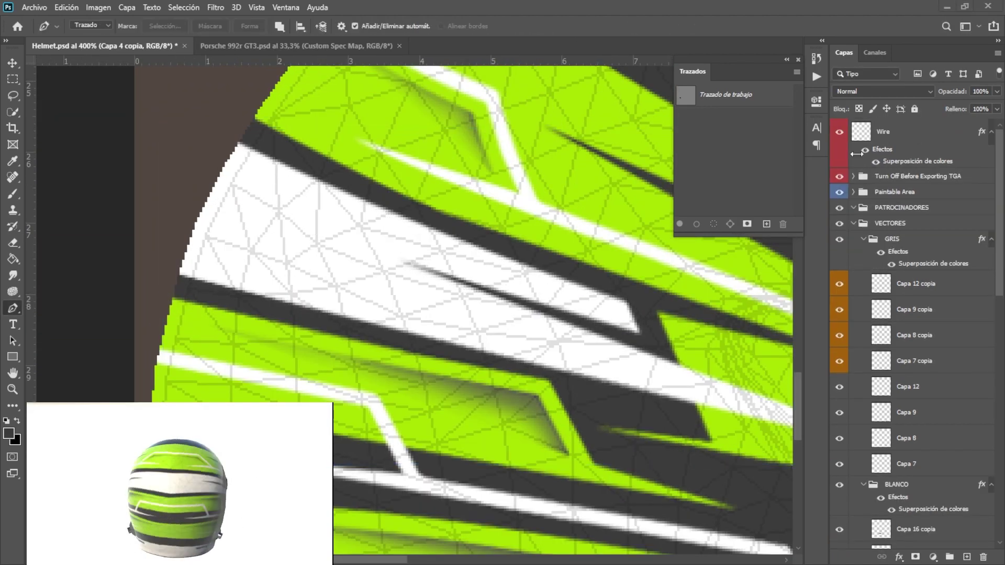
# Hide the Wire overlay and select the new VERDE 2 layer group.
pyautogui.click(839, 132)
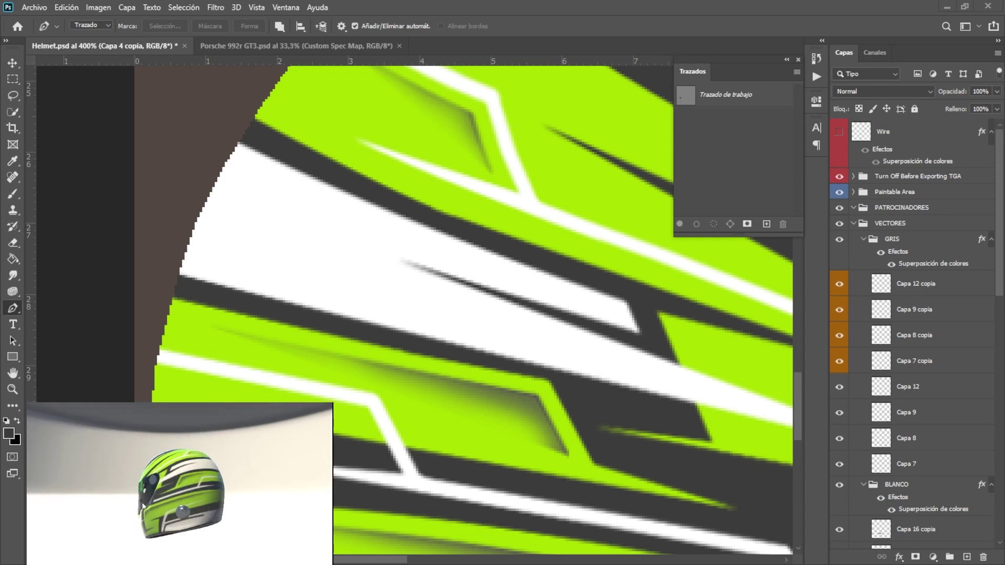
pyautogui.hotkey('ctrl', '-')
pyautogui.scroll(-5, 916, 366)
pyautogui.click(922, 484)
pyautogui.scroll(10, 916, 366)
pyautogui.click(901, 239)
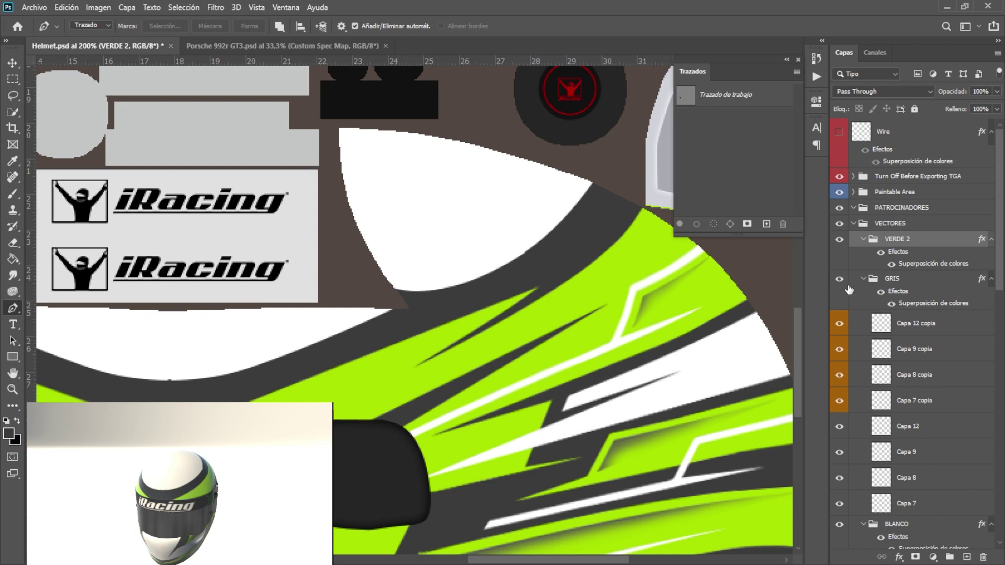
# Add a new layer in VERDE 2, duplicate the green stripe and flip the copy.
pyautogui.hotkey('ctrl', 'shift', 'alt', 'n')
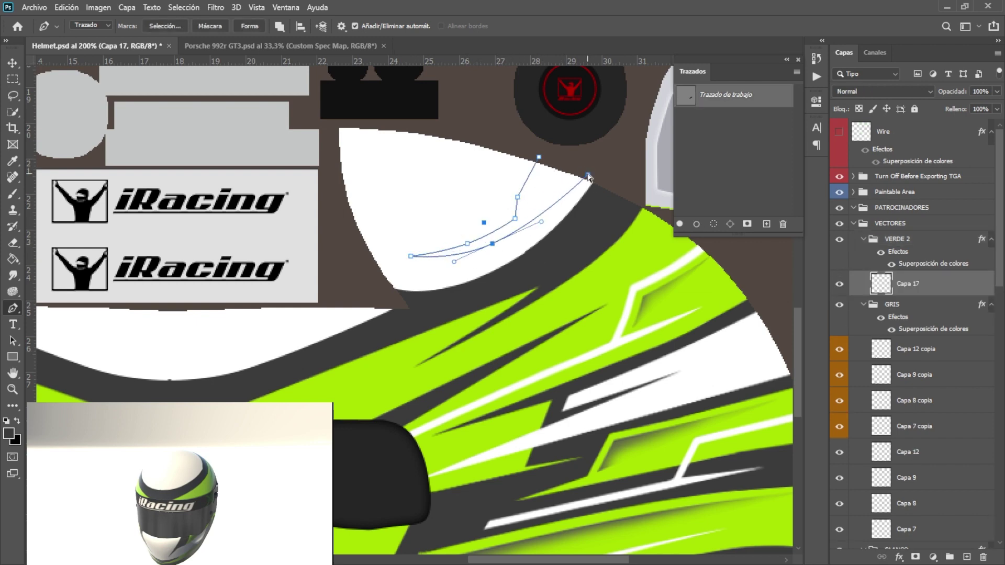
pyautogui.hotkey('ctrl', 'j')
pyautogui.click(67, 7)
pyautogui.click(361, 489)
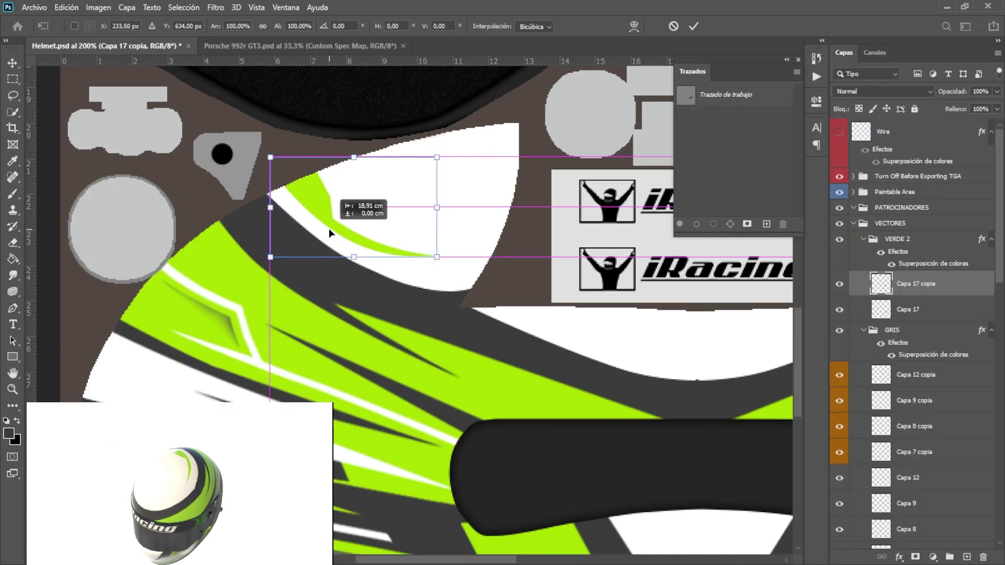
pyautogui.click(694, 26)
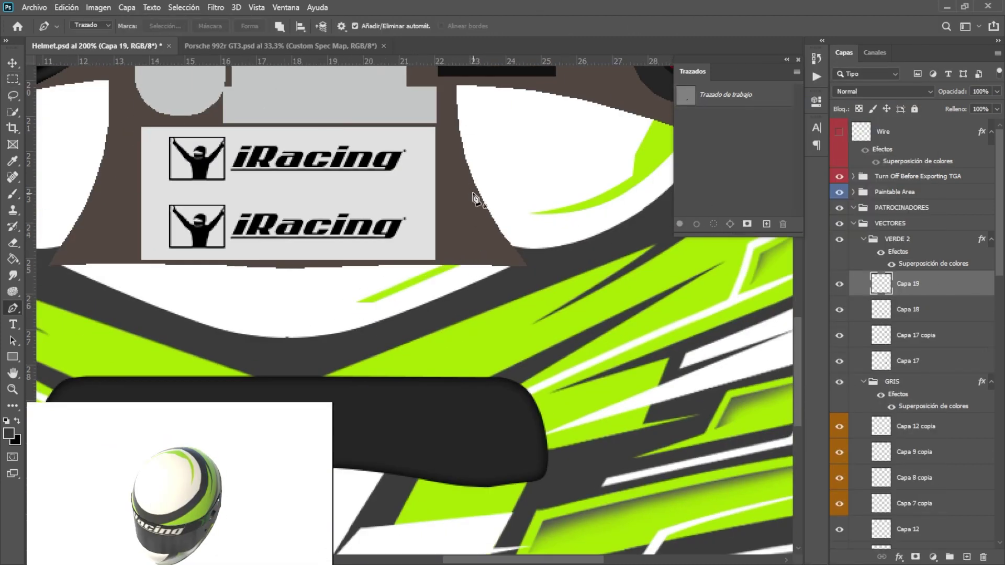
# Merge Capa 18 into the layer below and nudge the copied stripe into place.
pyautogui.click(907, 309)
pyautogui.hotkey('ctrl', 't')
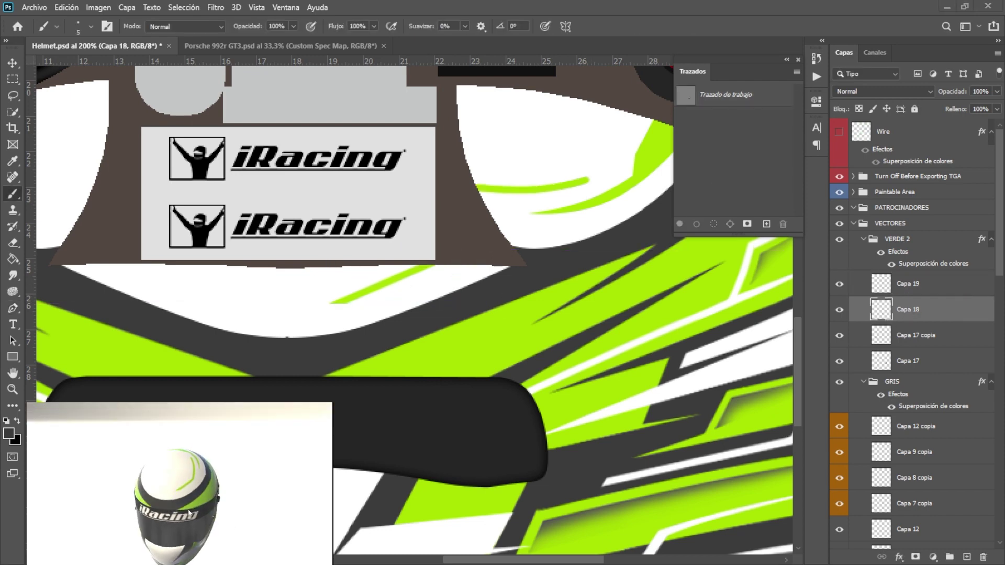
pyautogui.hotkey('ctrl', 'e')
pyautogui.press('p')
pyautogui.moveTo(626, 117); pyautogui.dragTo(500, 163)
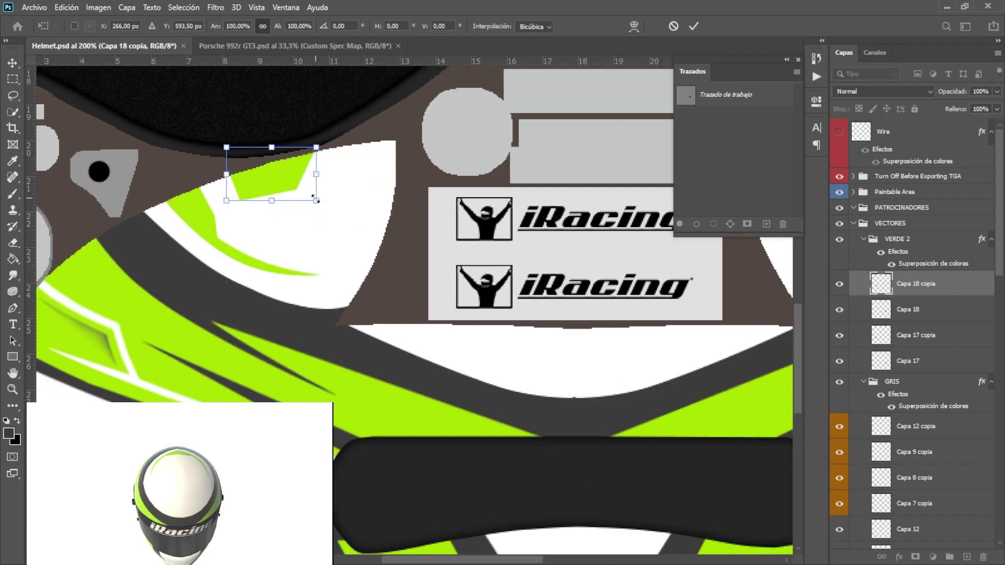
pyautogui.press('Left')
pyautogui.press('Down')
pyautogui.press('Down')
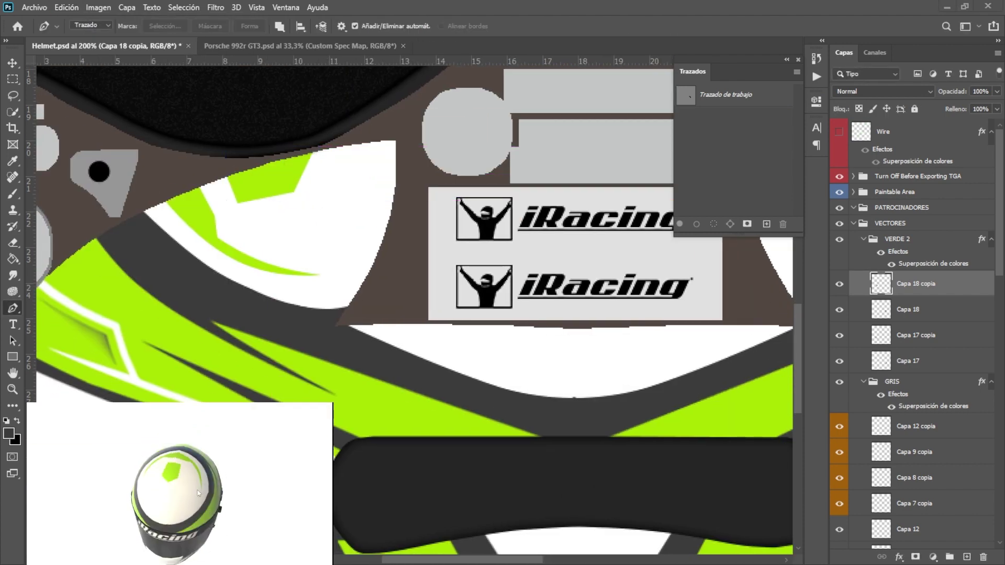
pyautogui.moveTo(205, 536); pyautogui.dragTo(272, 513)
# Fill a new curved stripe on Capa 19, duplicate it and mirror the copy.
pyautogui.hotkey('ctrl', 'shift', 'alt', 'n')
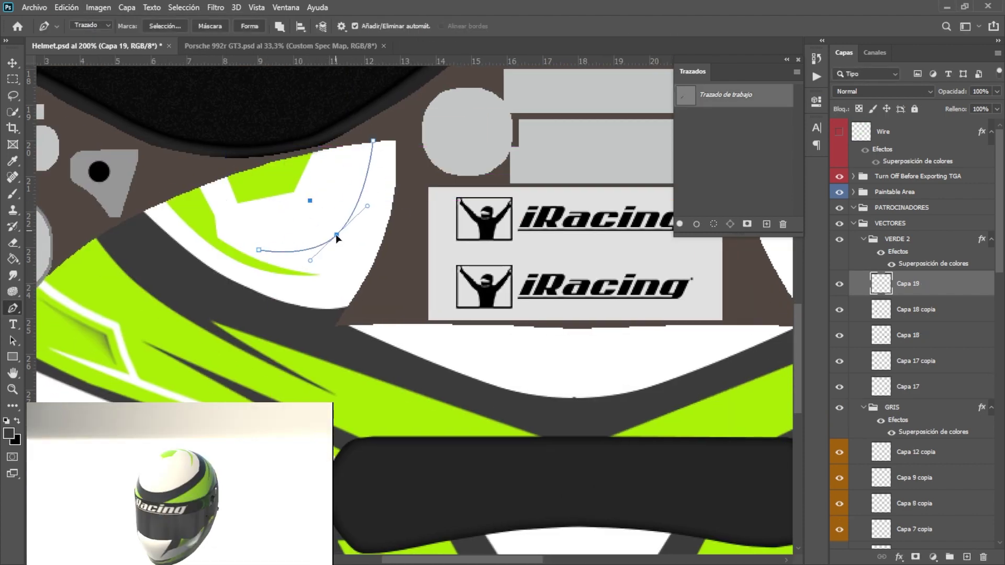
pyautogui.press('Return')
pyautogui.moveTo(215, 471); pyautogui.dragTo(212, 522)
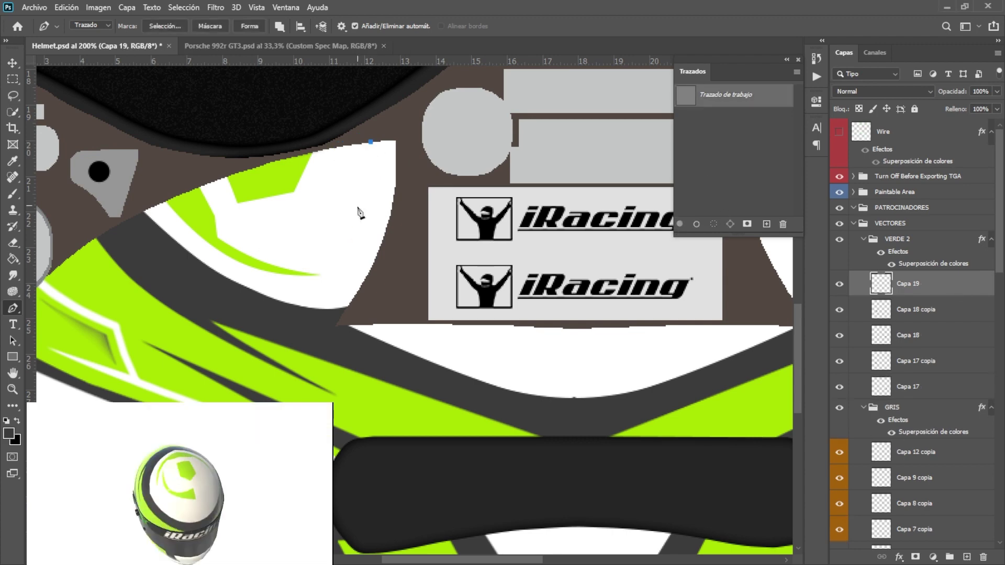
pyautogui.hotkey('ctrl', 'j')
pyautogui.click(66, 7)
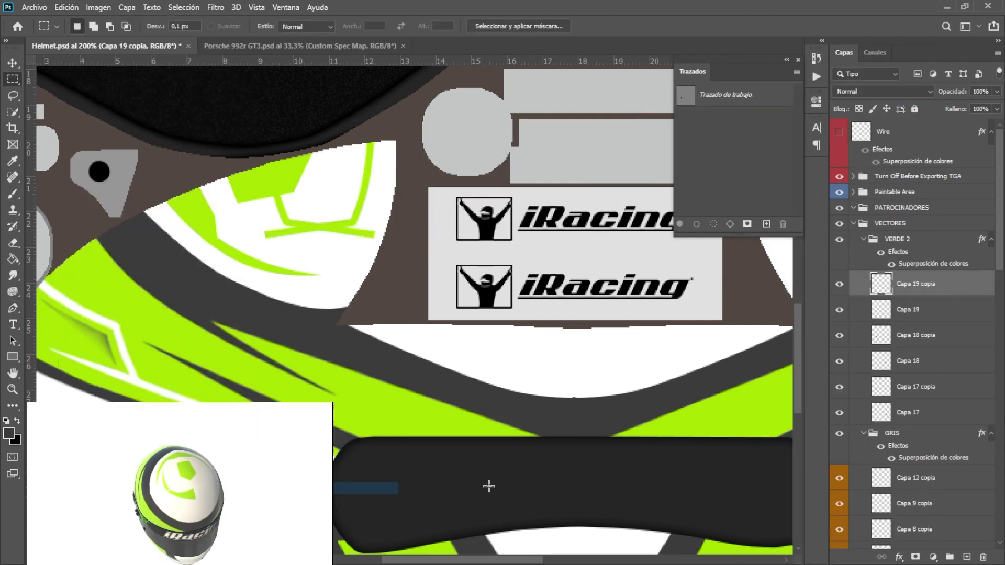
pyautogui.click(361, 489)
pyautogui.hotkey('ctrl', 't')
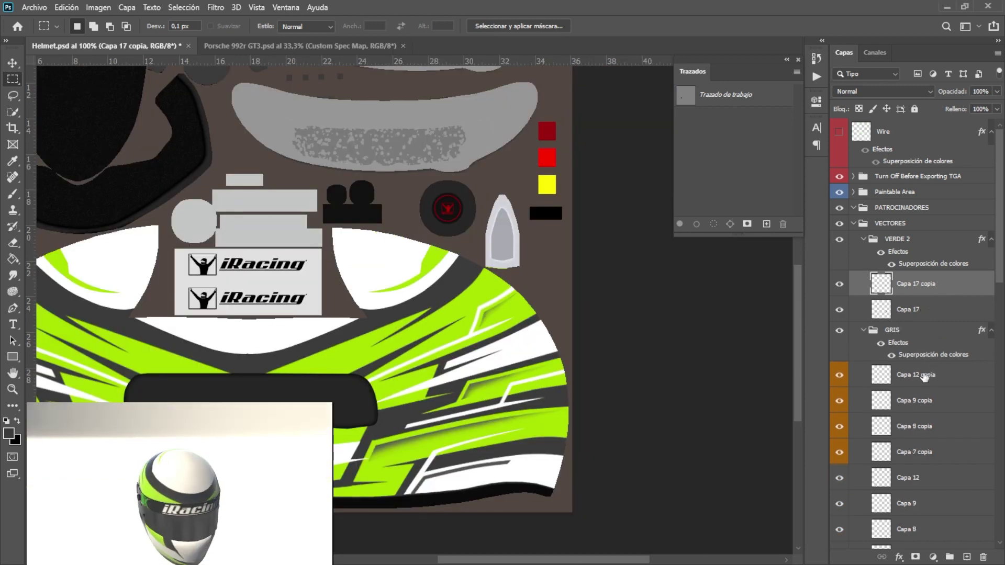
pyautogui.click(908, 374)
pyautogui.scroll(3, 375, 485)
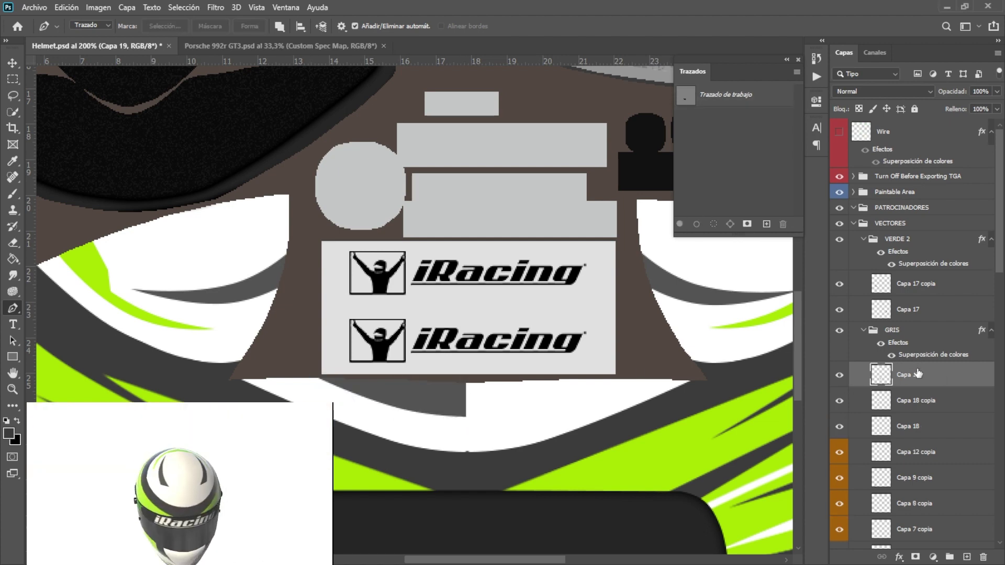
# Duplicate Capa 18 and rotate the stripe about -3.8 degrees.
pyautogui.hotkey('ctrl', 'j')
pyautogui.click(908, 450)
pyautogui.hotkey('ctrl', 't')
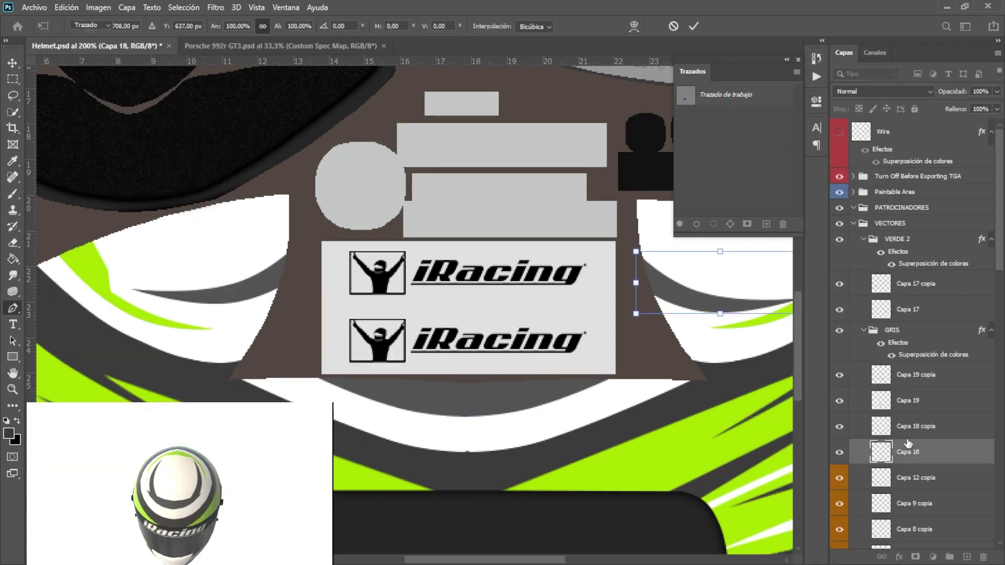
pyautogui.moveTo(785, 322); pyautogui.dragTo(604, 262)
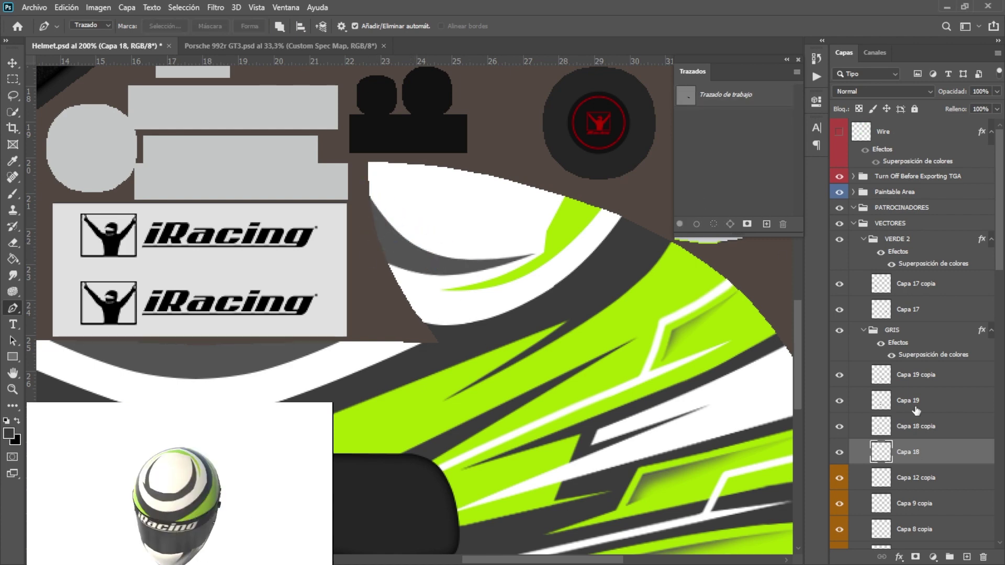
pyautogui.hotkey('ctrl', '+')
pyautogui.hotkey('ctrl', '+')
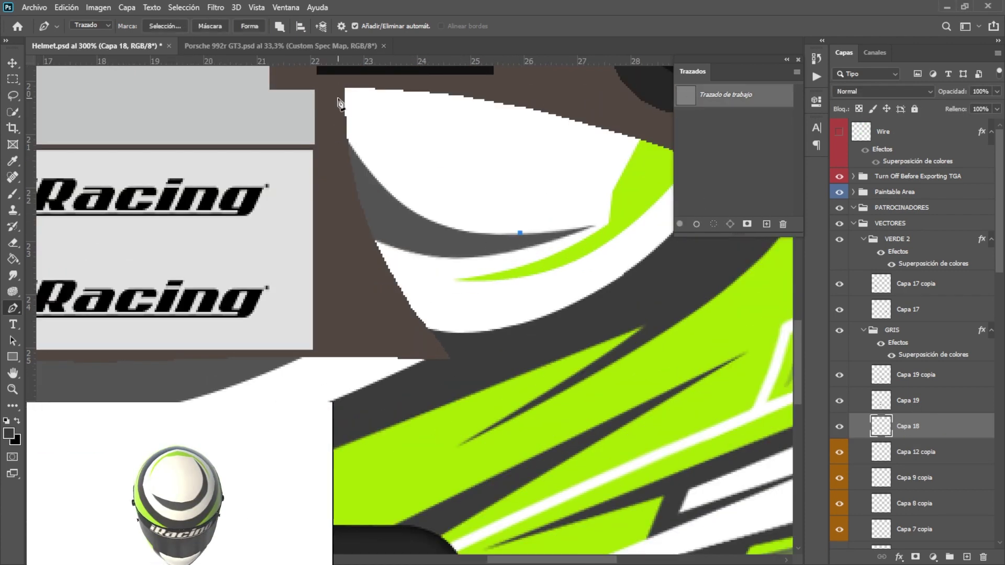
# Duplicate the Capa 18 stripe again and flip the copy to mirror it.
pyautogui.rightClick(924, 426)
pyautogui.click(759, 120)
pyautogui.click(66, 7)
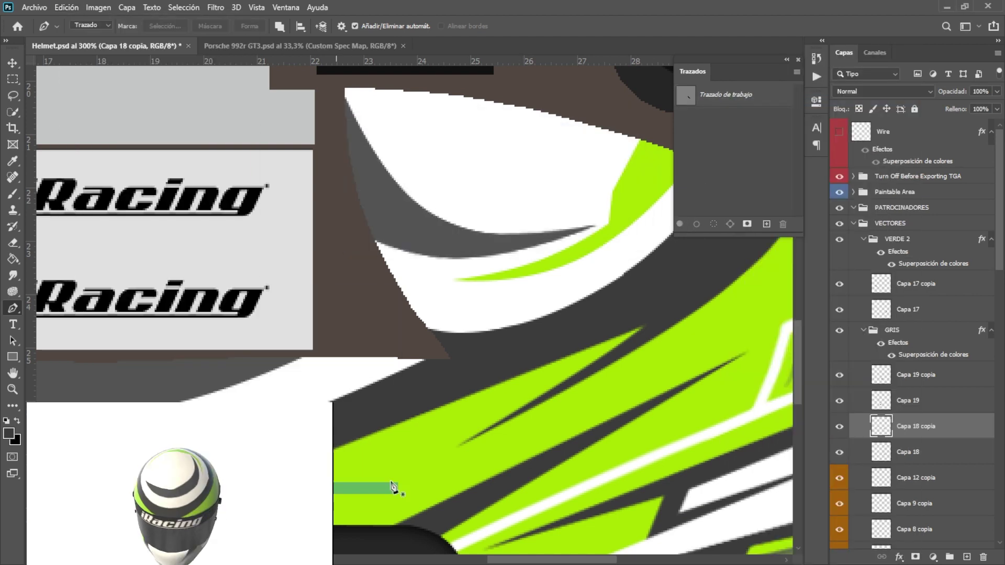
pyautogui.click(335, 490)
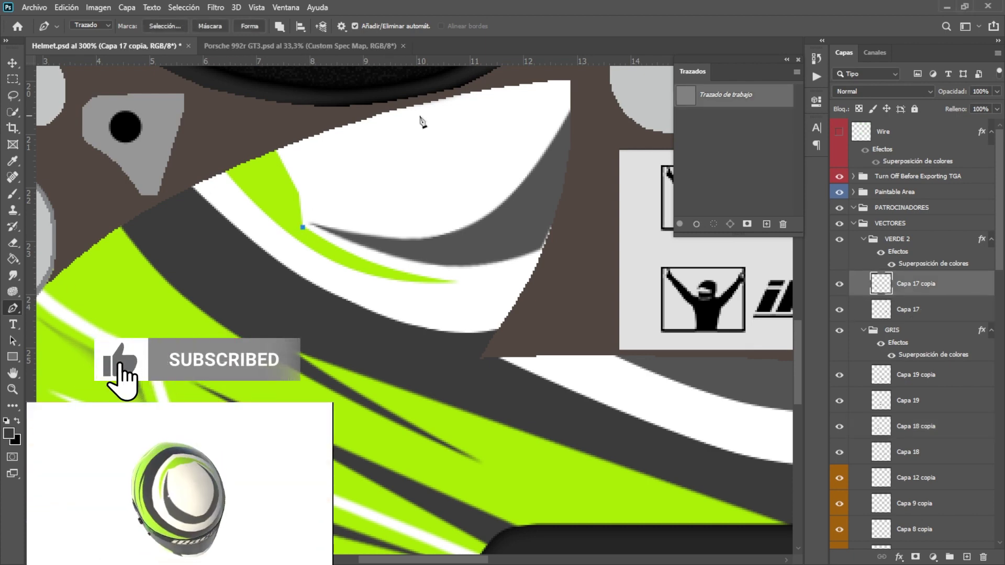
# Fill the new drawn path green, duplicate it and place the mirrored copy.
pyautogui.hotkey('ctrl', 'Return')
pyautogui.hotkey('ctrl', 'j')
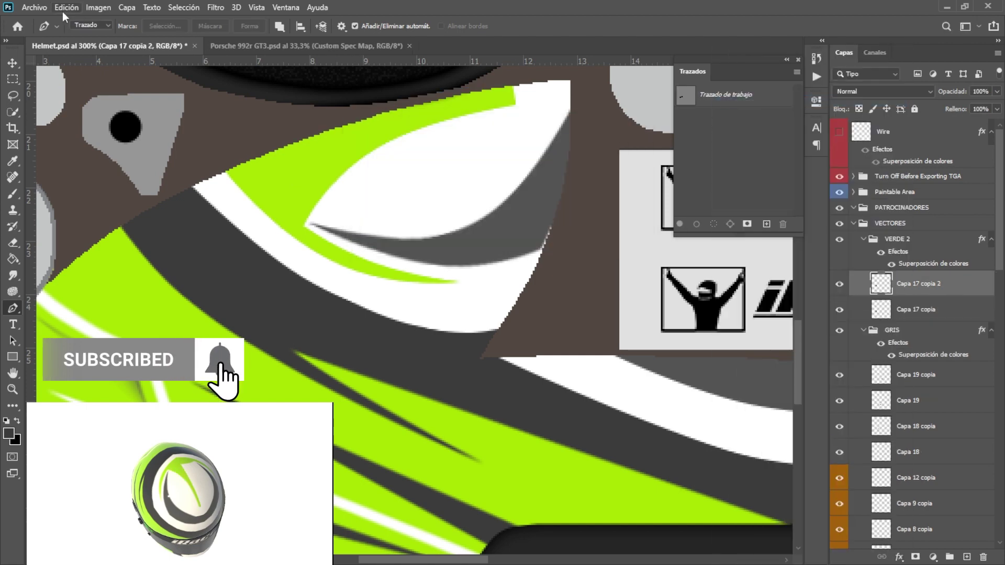
pyautogui.press('Return')
pyautogui.press('p')
pyautogui.hscroll(10, 589, 287)
pyautogui.press('Return')
pyautogui.press('p')
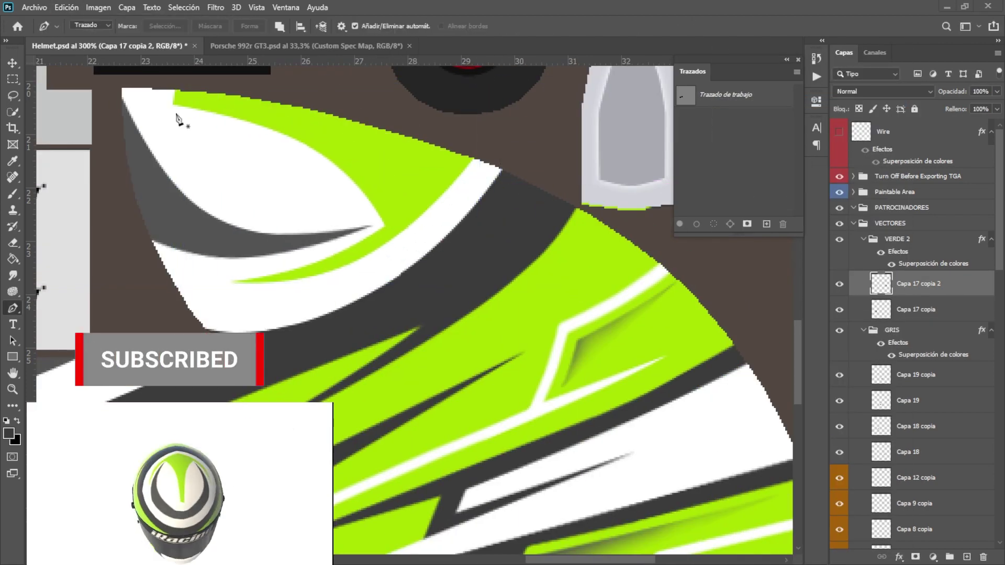
# Fill another drawn path with dark gray for the crown shading.
pyautogui.press('super+Down')
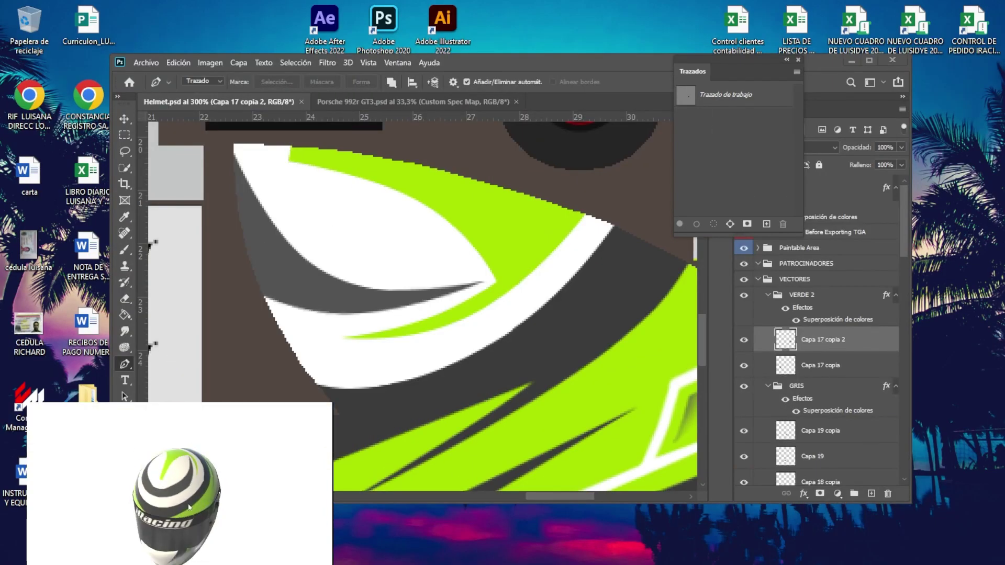
pyautogui.press('super+Up')
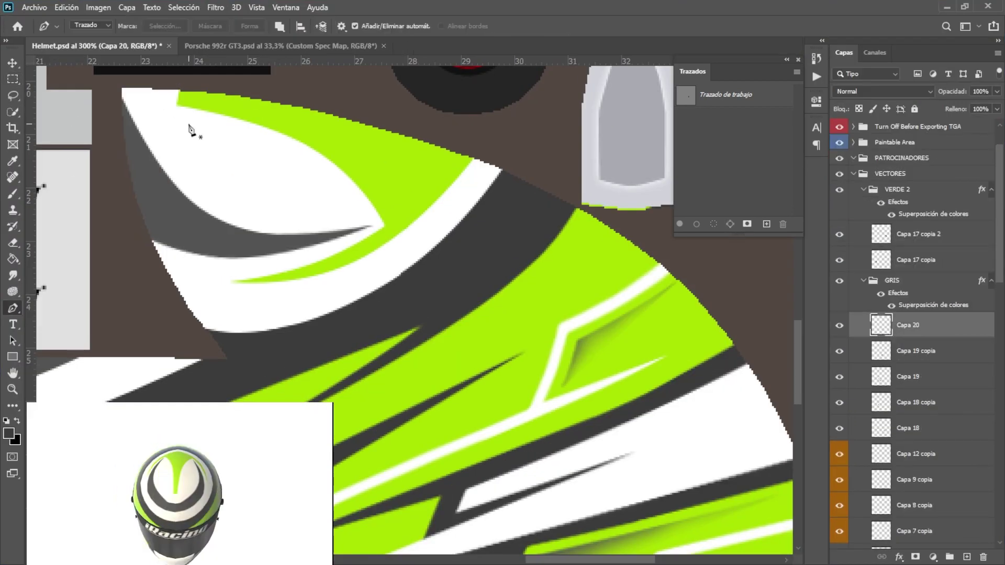
pyautogui.click(679, 224)
pyautogui.press('e')
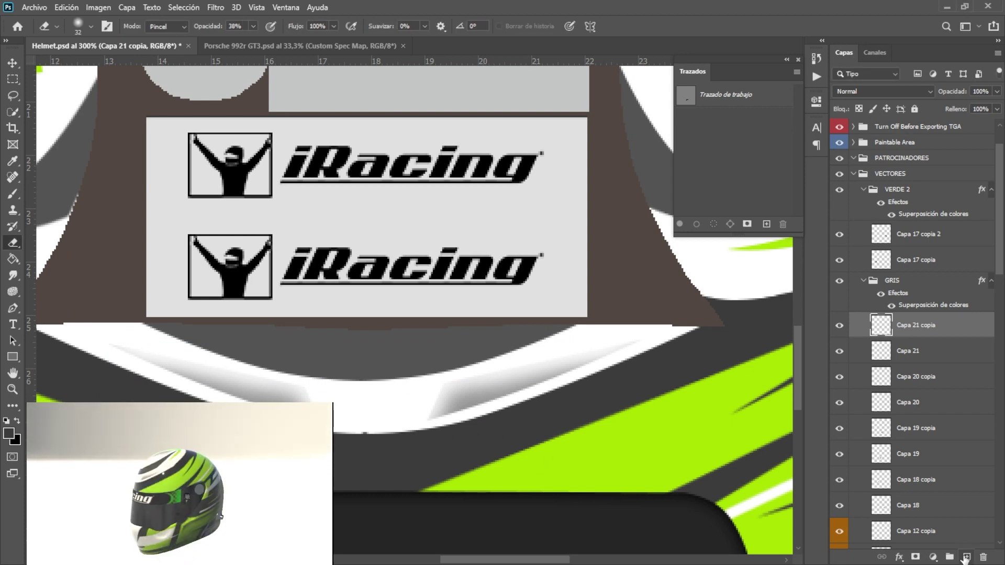
# Add a new layer for a gray stripe, deselect the green and gray stripes, and trim its end.
pyautogui.click(966, 557)
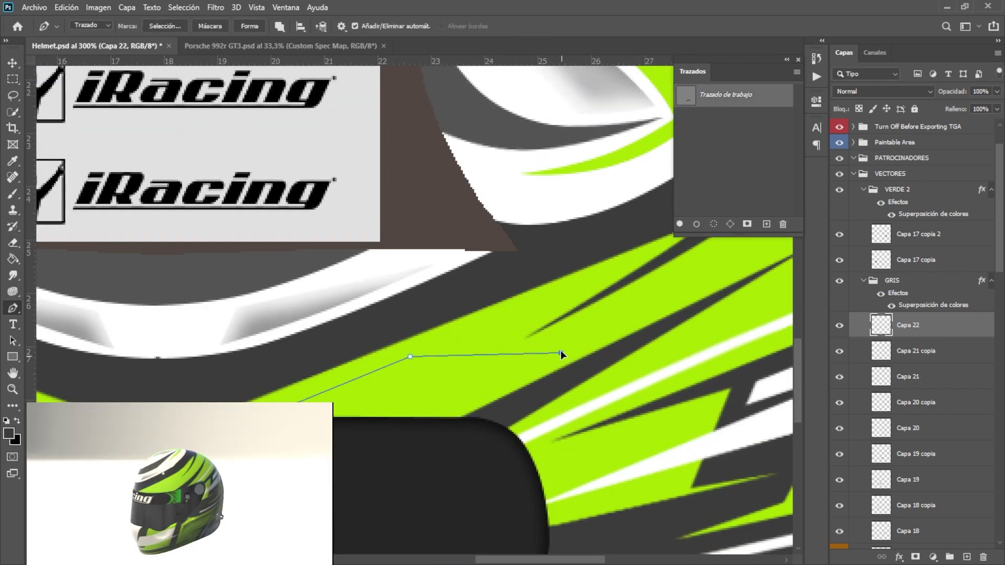
pyautogui.press('m')
pyautogui.hotkey('ctrl', 'd')
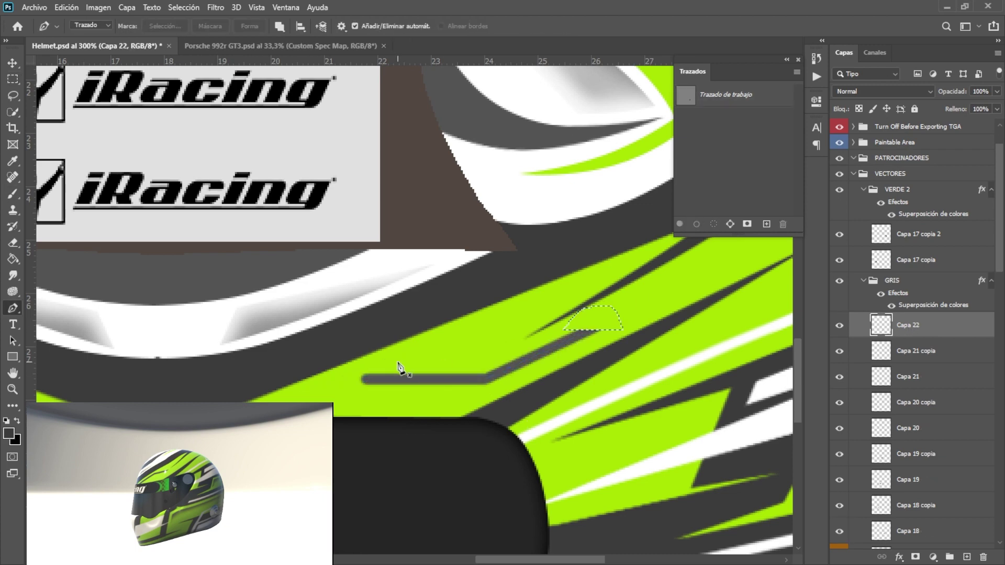
pyautogui.press('m')
pyautogui.hotkey('ctrl', 'd')
pyautogui.press('Escape')
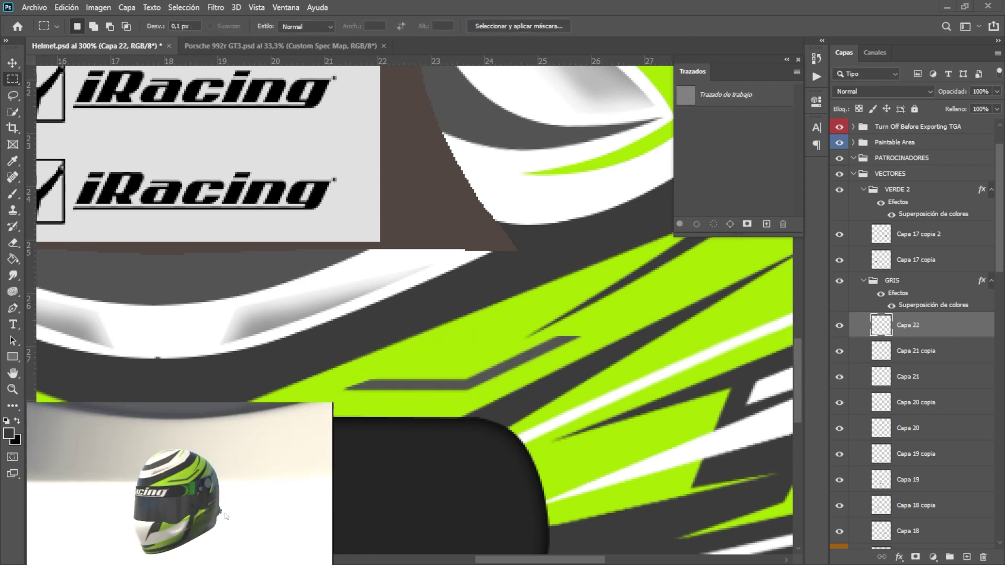
pyautogui.press('Delete')
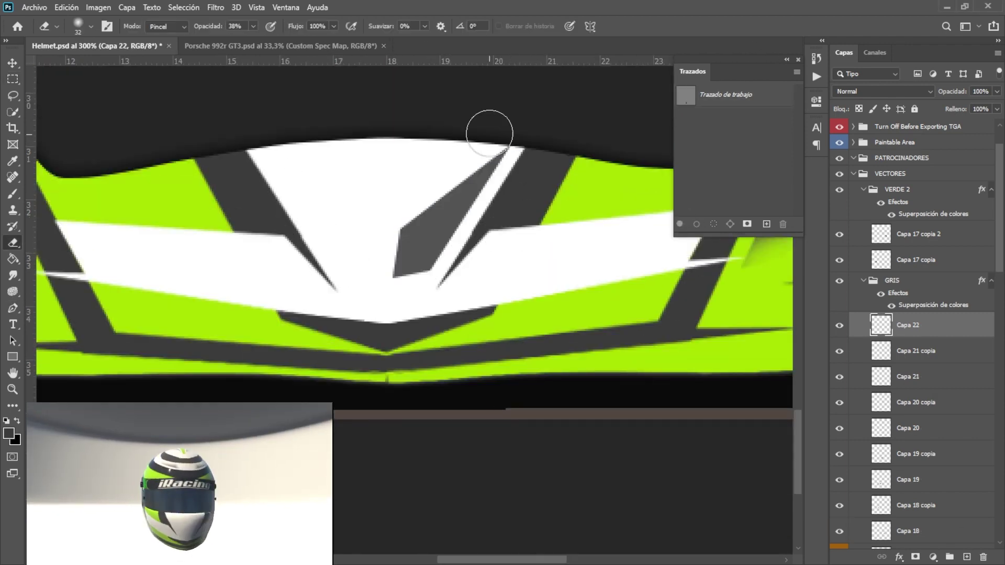
# Duplicate the Capa 22 and Capa 23 gray stripes and flip the copies onto the left side.
pyautogui.hotkey('ctrl', 'j')
pyautogui.click(67, 7)
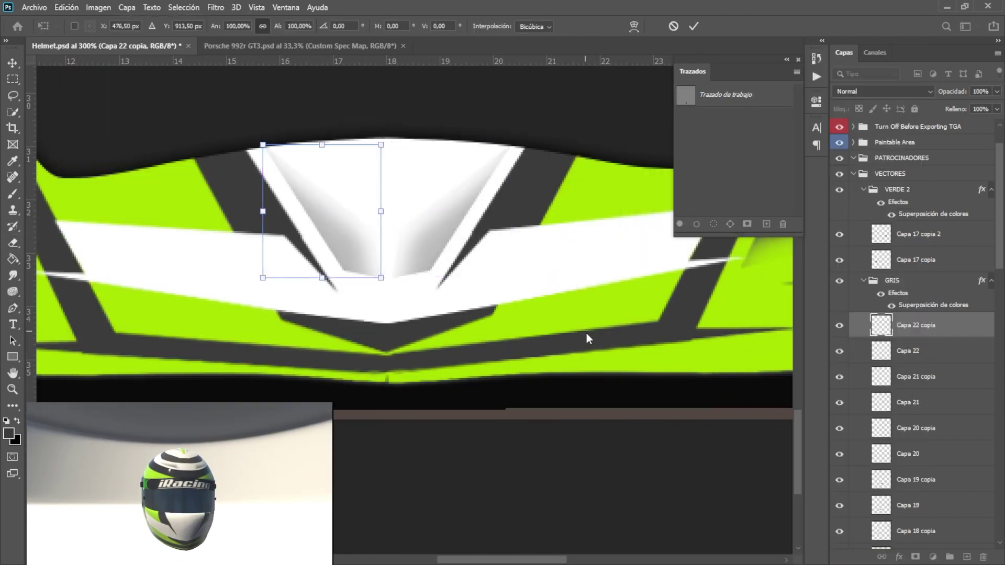
pyautogui.press('Return')
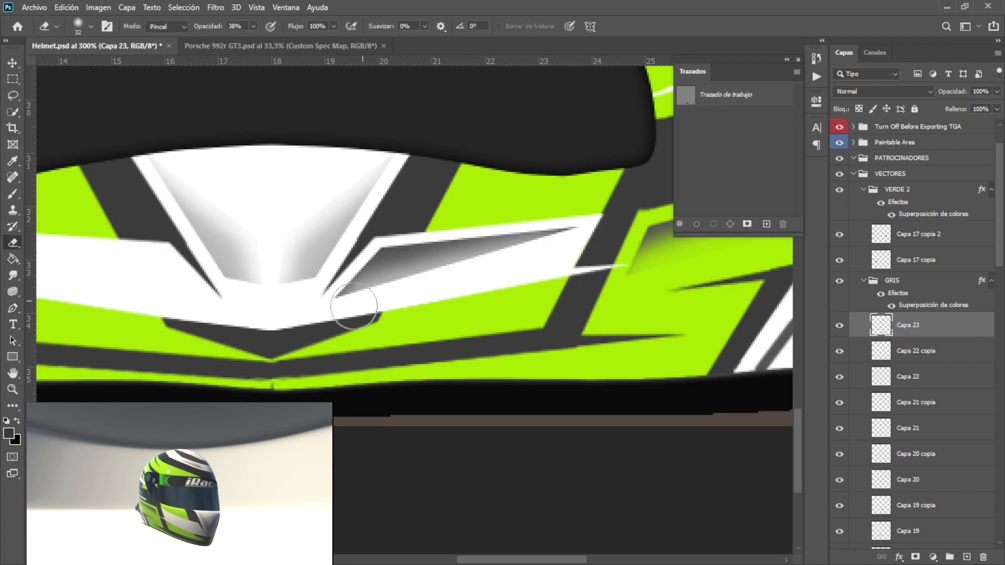
pyautogui.hotkey('ctrl', 'j')
pyautogui.hotkey('ctrl', 't')
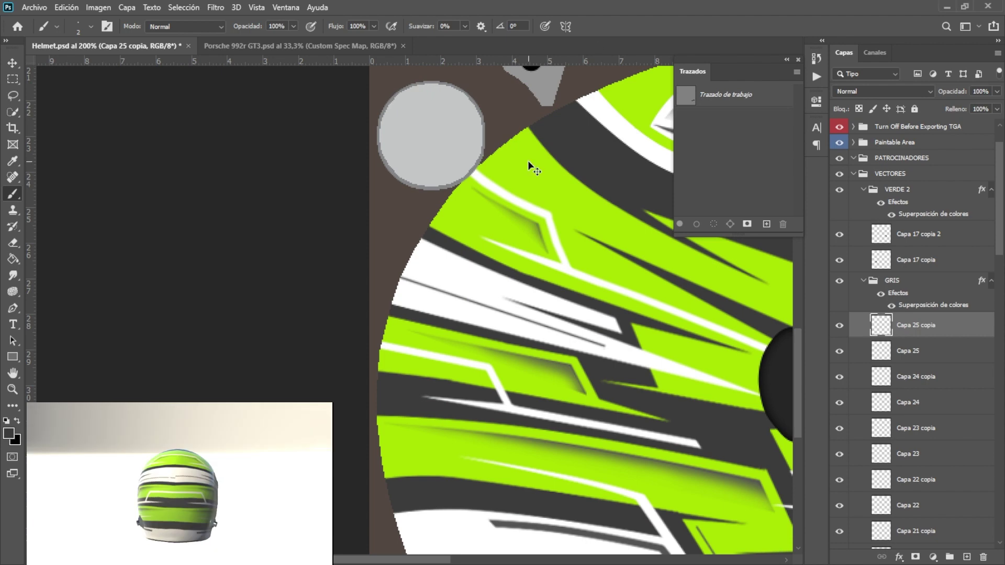
pyautogui.click(887, 355)
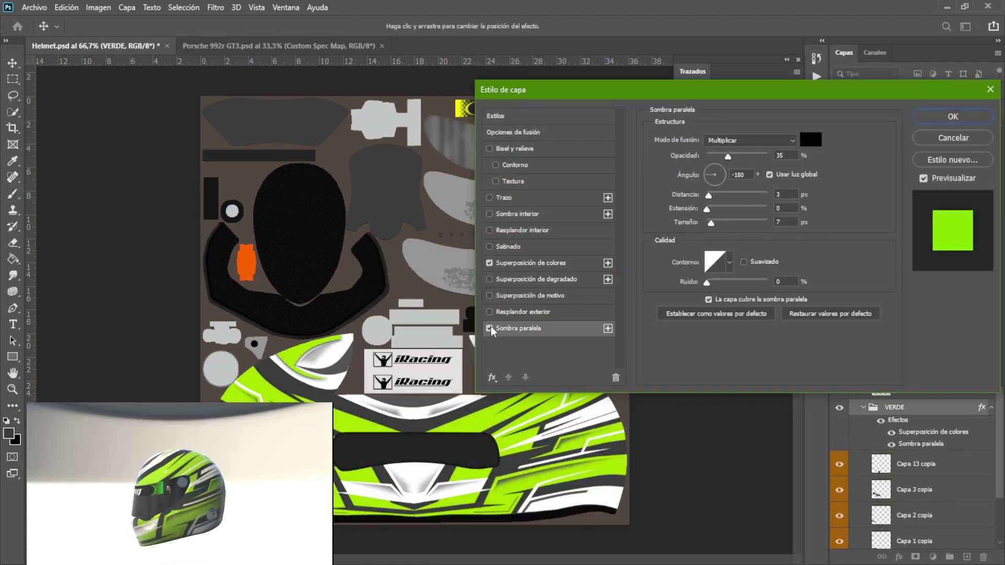
# Give VERDE a Multiply 35% drop shadow (3 px distance, 7 px size) and show the Capa 15 white stripes.
pyautogui.click(952, 117)
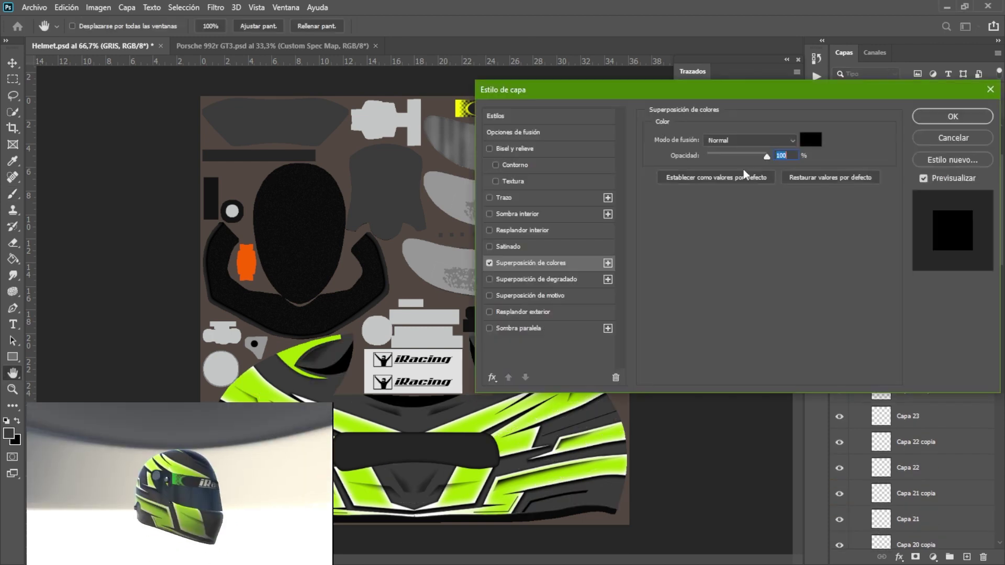
pyautogui.press('Return')
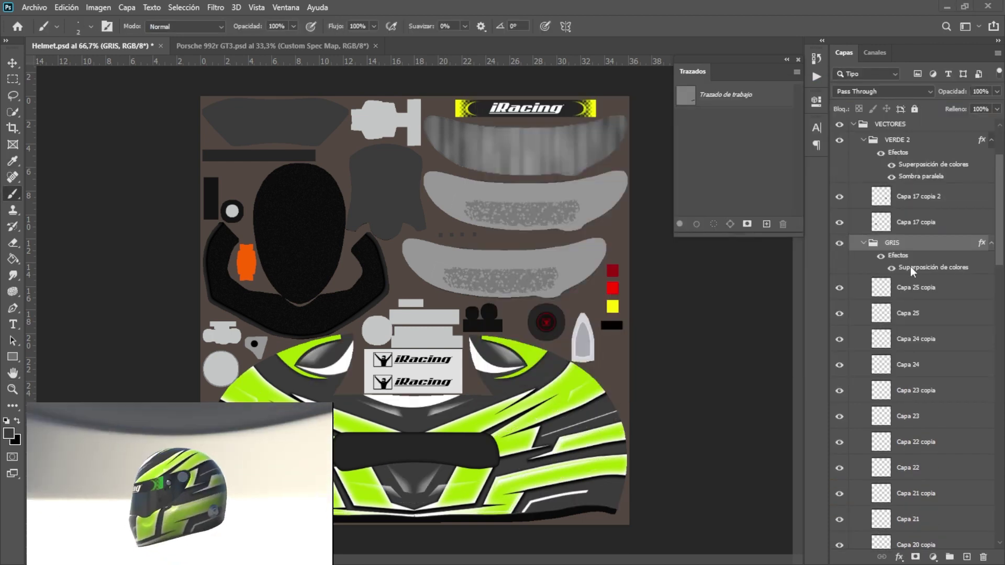
pyautogui.click(839, 209)
pyautogui.click(840, 330)
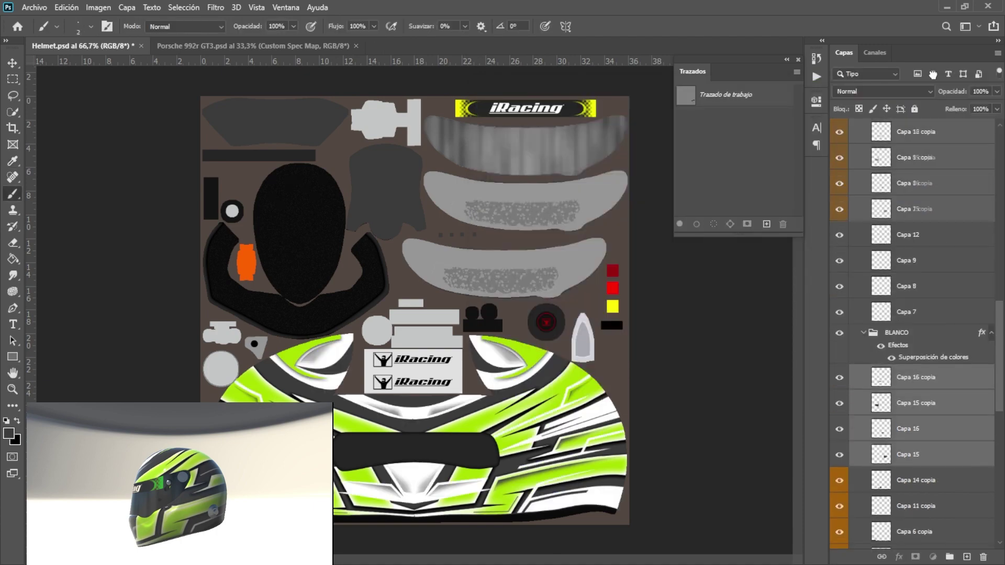
pyautogui.scroll(5, 915, 334)
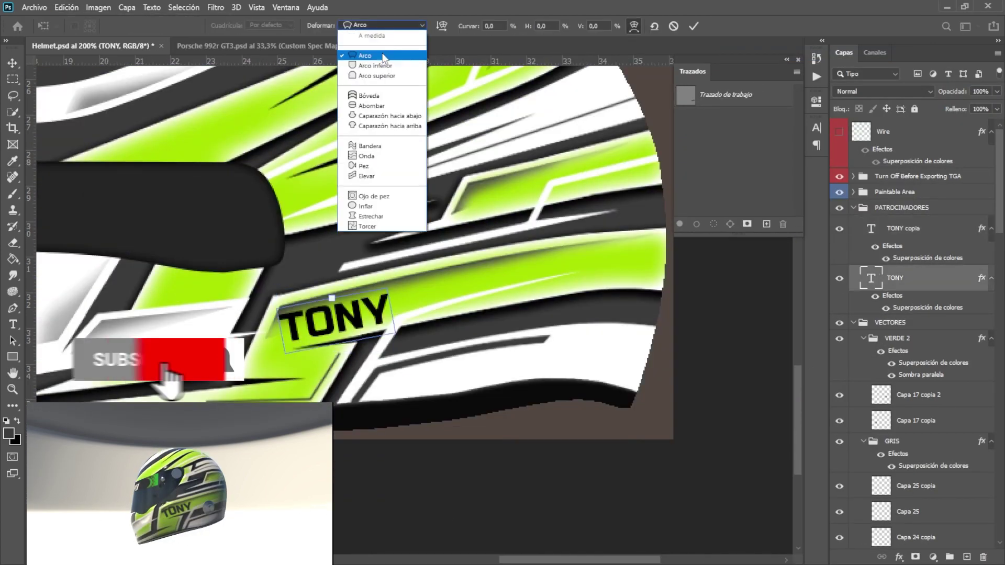
# Warp the TONY text layer with an Arc bend of -10.2%.
pyautogui.click(383, 56)
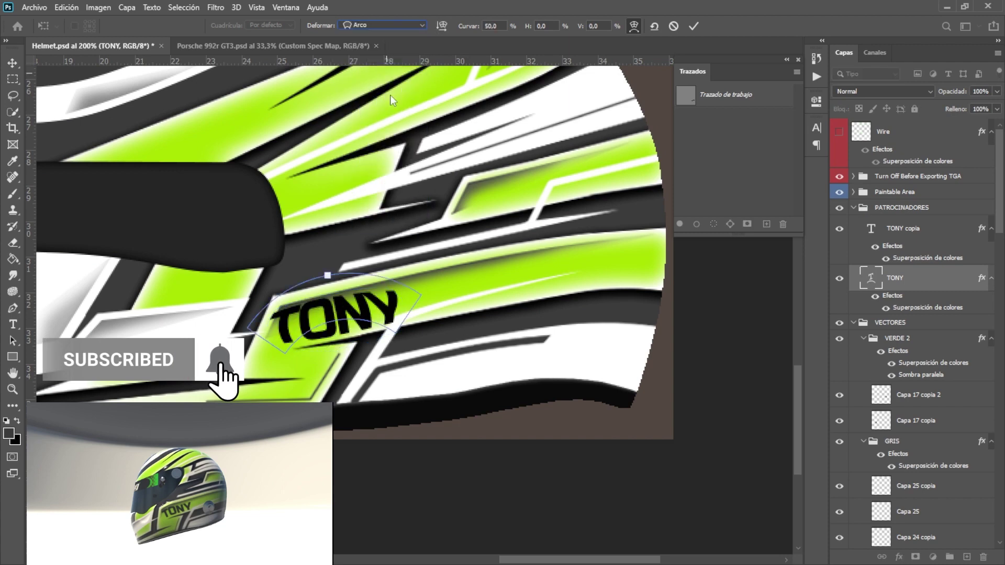